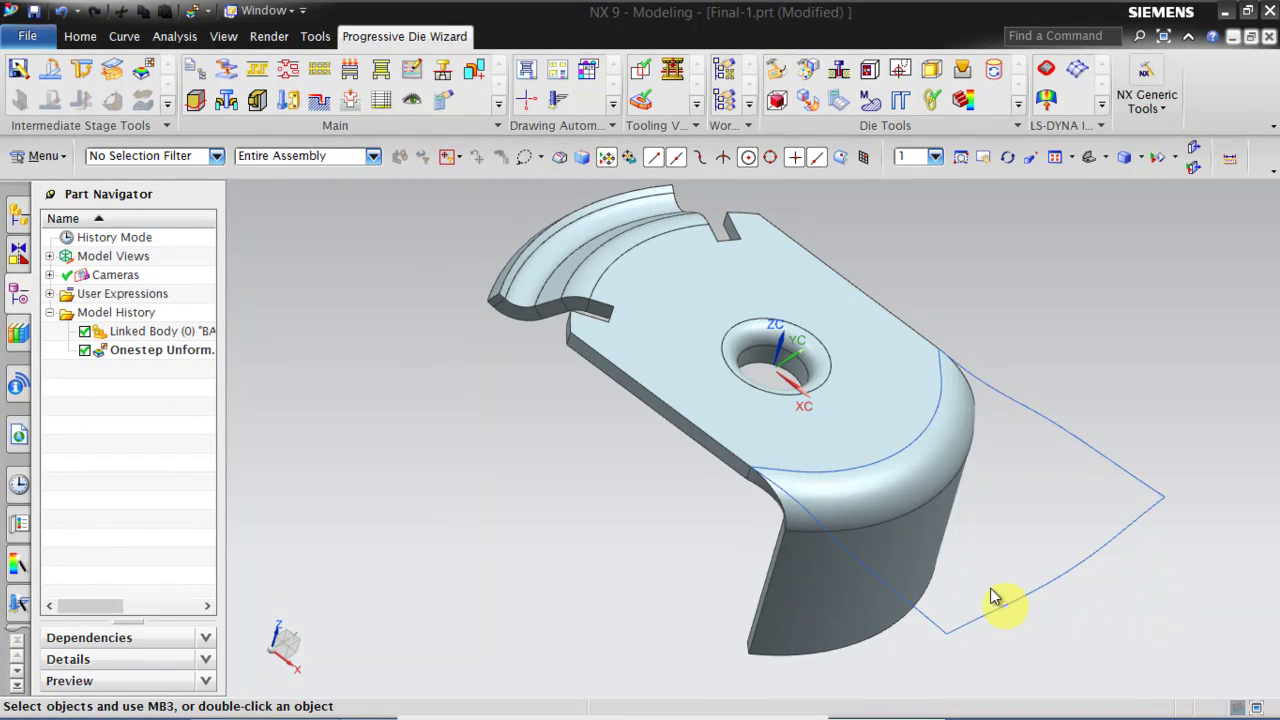
Inspect the bent part, then start an Extrude with a new section sketch on its flat top face
{"action": "middle_click_drag", "start_coordinate": [894, 457], "coordinate": [867, 450]}
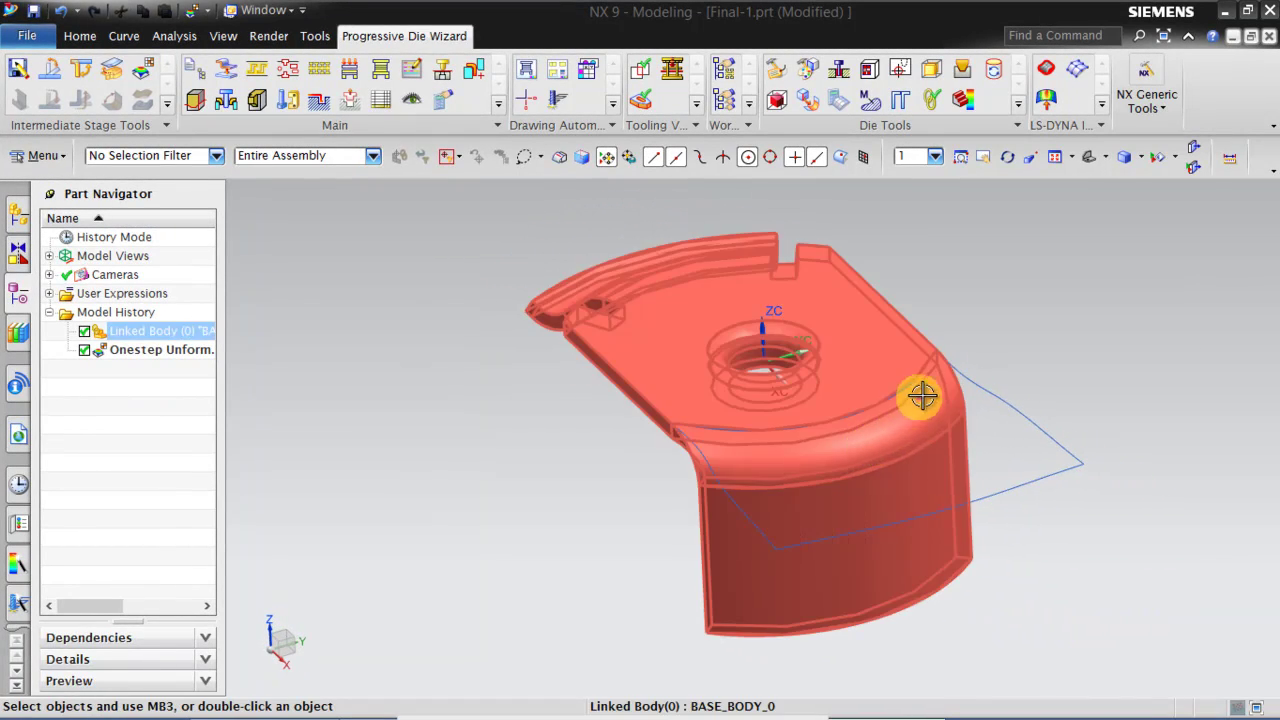
{"action": "middle_click_drag", "start_coordinate": [739, 411], "coordinate": [829, 471]}
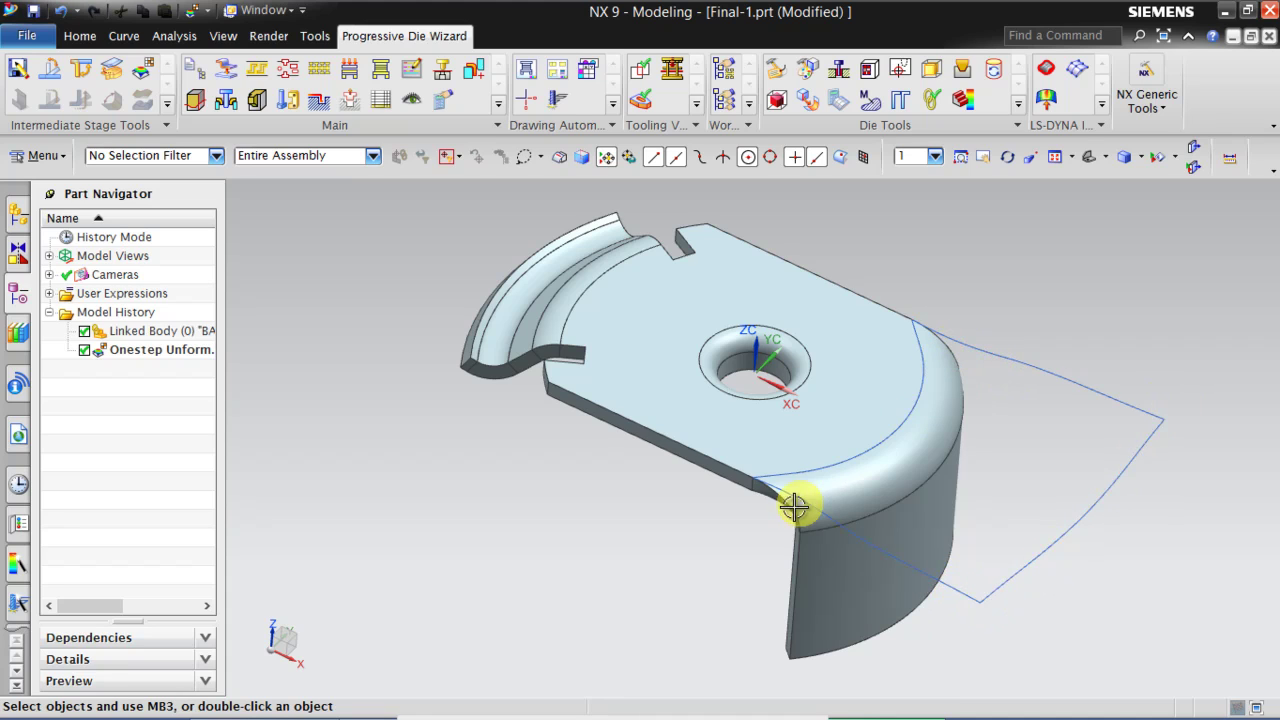
{"action": "scroll", "coordinate": [757, 465], "scroll_direction": "up", "scroll_amount": 2}
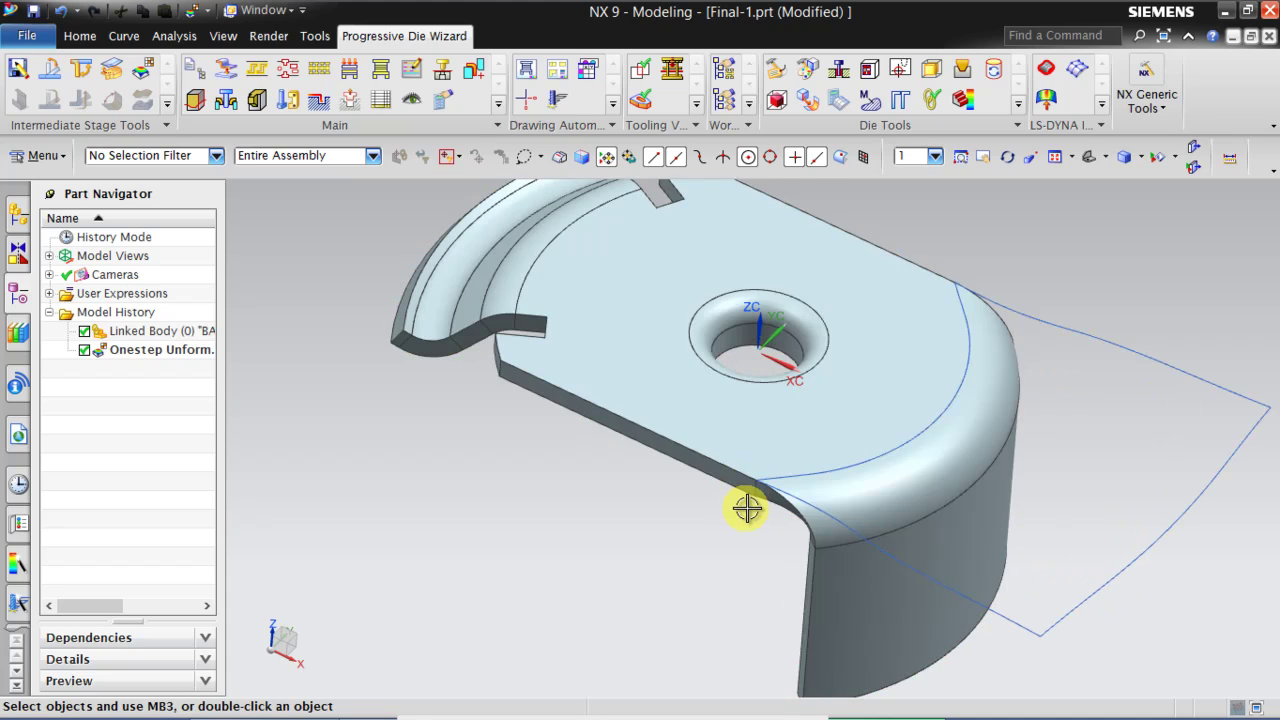
{"action": "mouse_move", "coordinate": [714, 406]}
{"action": "middle_mouse_down"}
{"action": "mouse_move", "coordinate": [700, 366]}
{"action": "mouse_move", "coordinate": [724, 348]}
{"action": "mouse_move", "coordinate": [706, 391]}
{"action": "mouse_move", "coordinate": [680, 403]}
{"action": "mouse_move", "coordinate": [700, 406]}
{"action": "middle_mouse_up"}
{"action": "scroll", "coordinate": [486, 349], "scroll_direction": "down", "scroll_amount": 3}
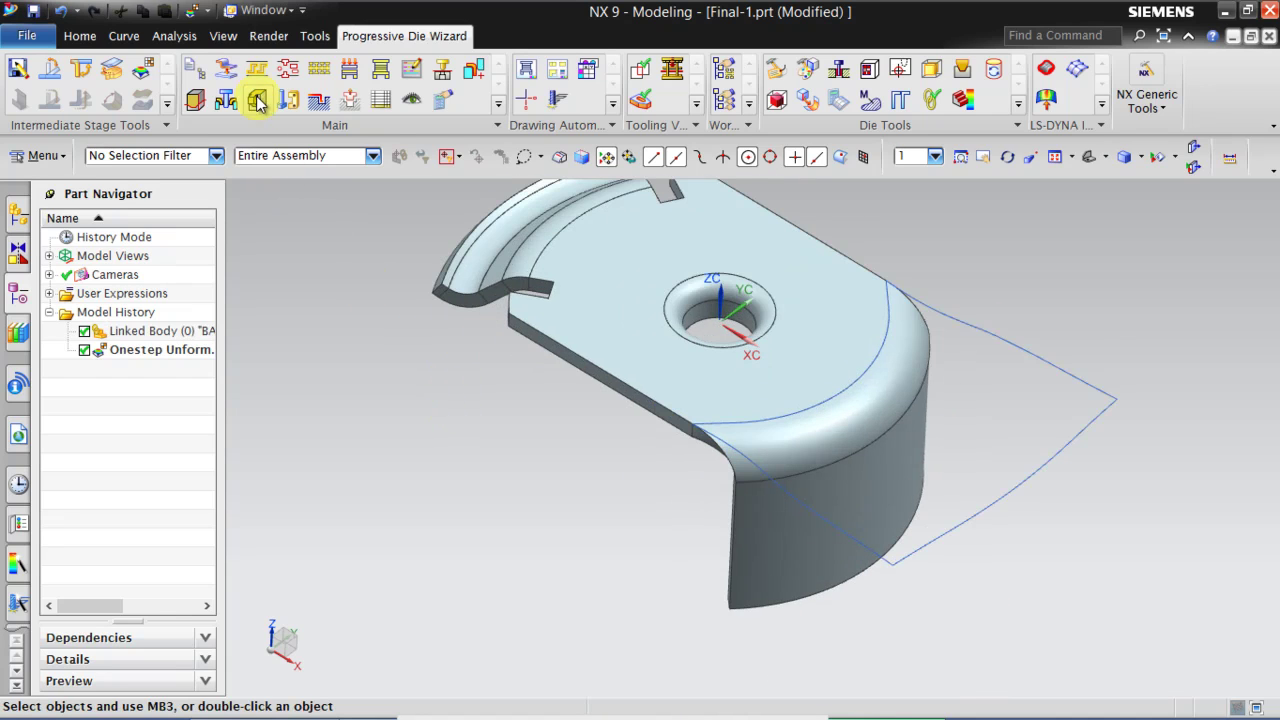
{"action": "left_click", "coordinate": [78, 38]}
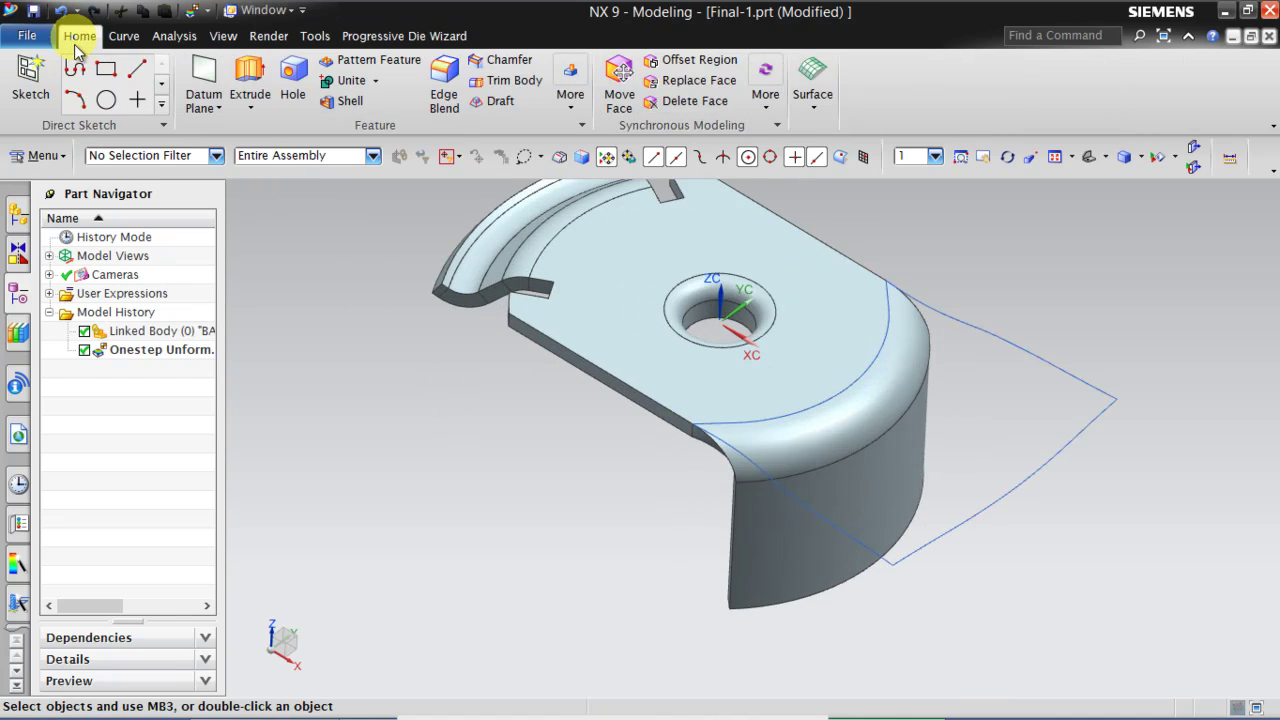
{"action": "left_click", "coordinate": [245, 68]}
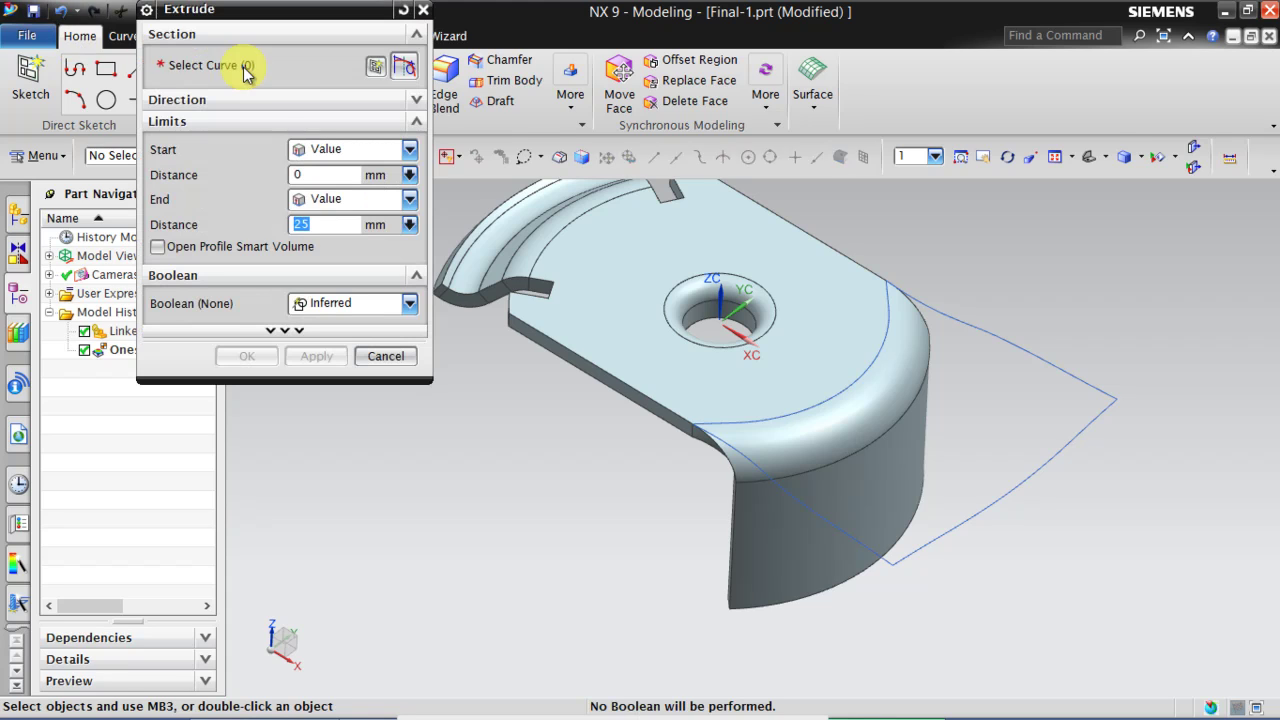
{"action": "left_click", "coordinate": [628, 313]}
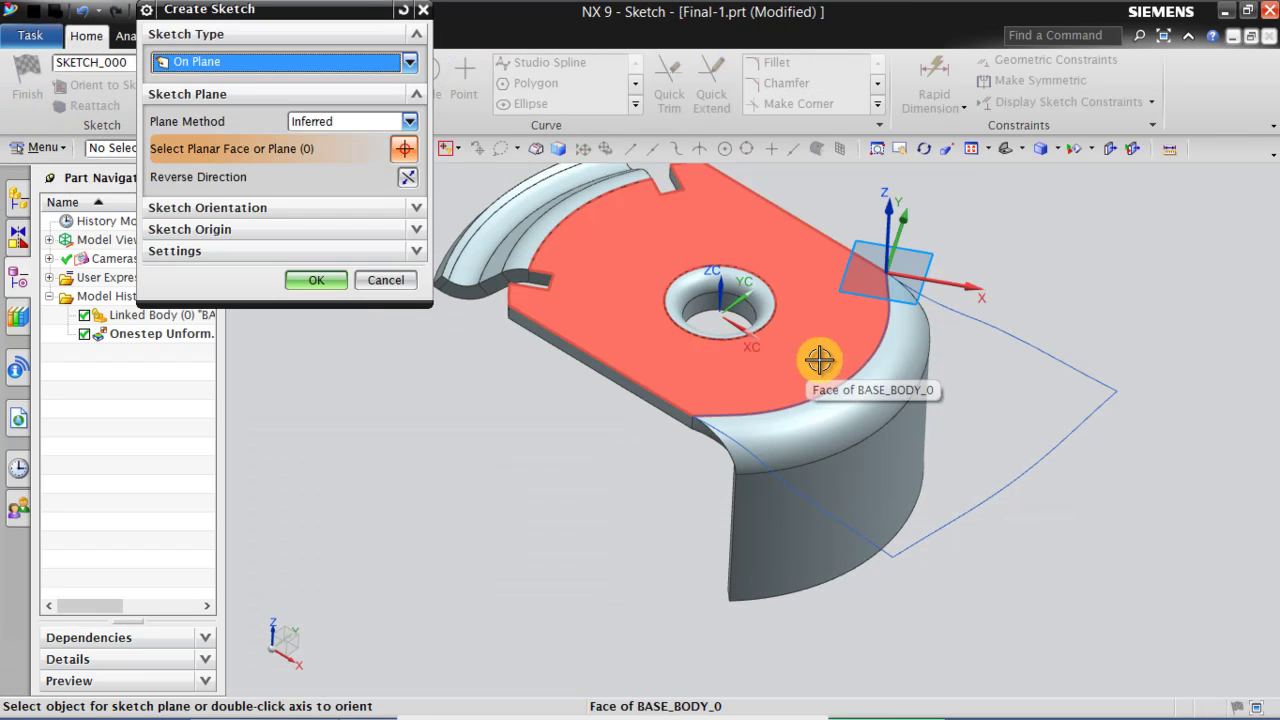
{"action": "left_click", "coordinate": [818, 357]}
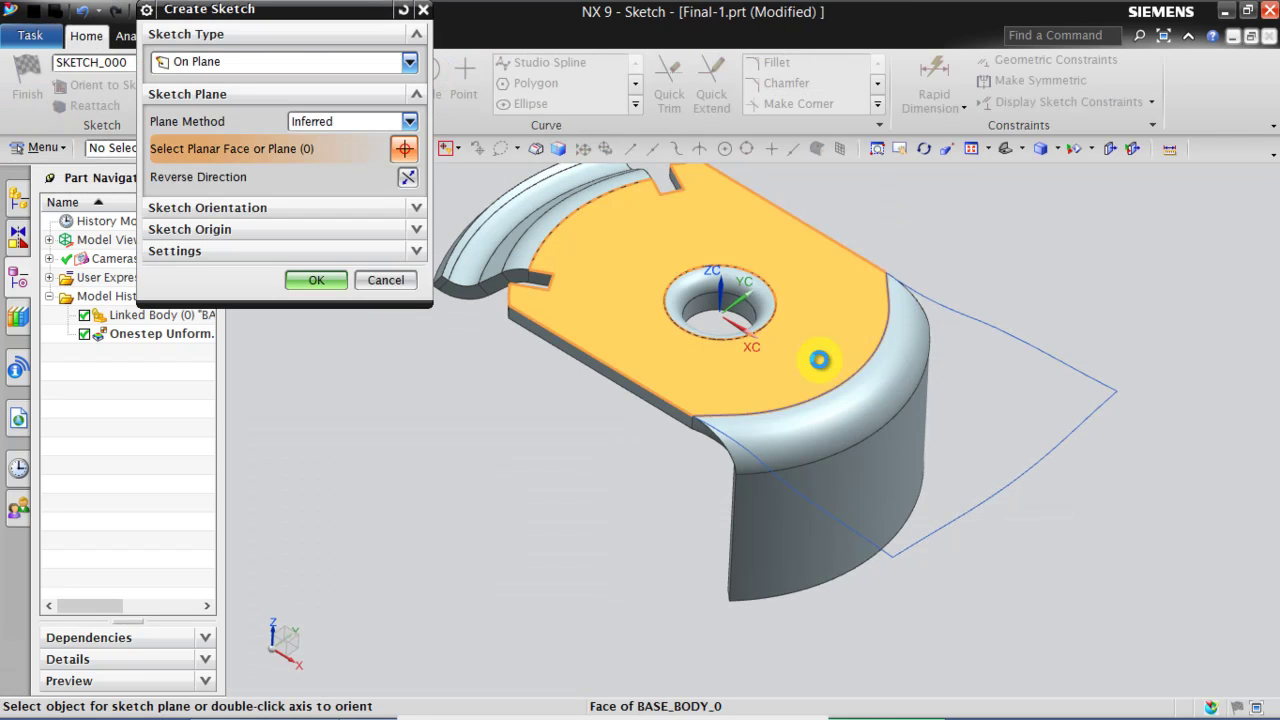
{"action": "left_click", "coordinate": [318, 285]}
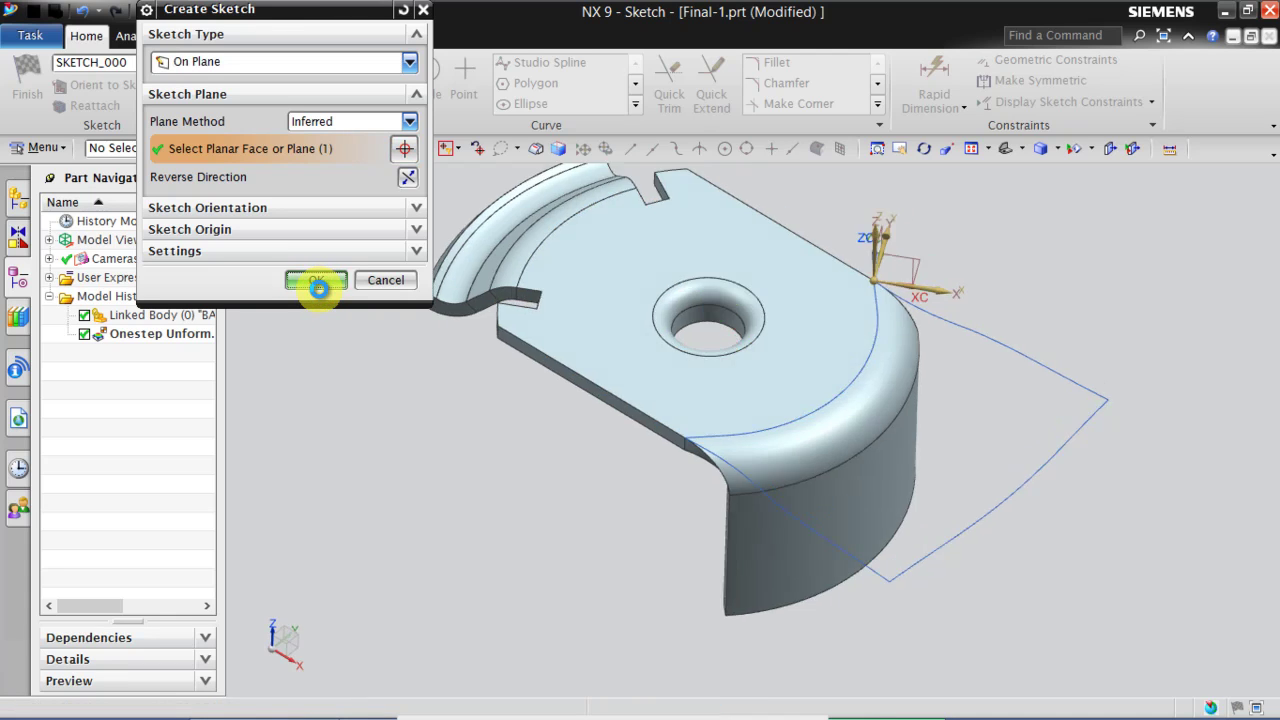
Project the part's curved spline edge into the sketch
{"action": "scroll", "coordinate": [690, 258], "scroll_direction": "down", "scroll_amount": 3}
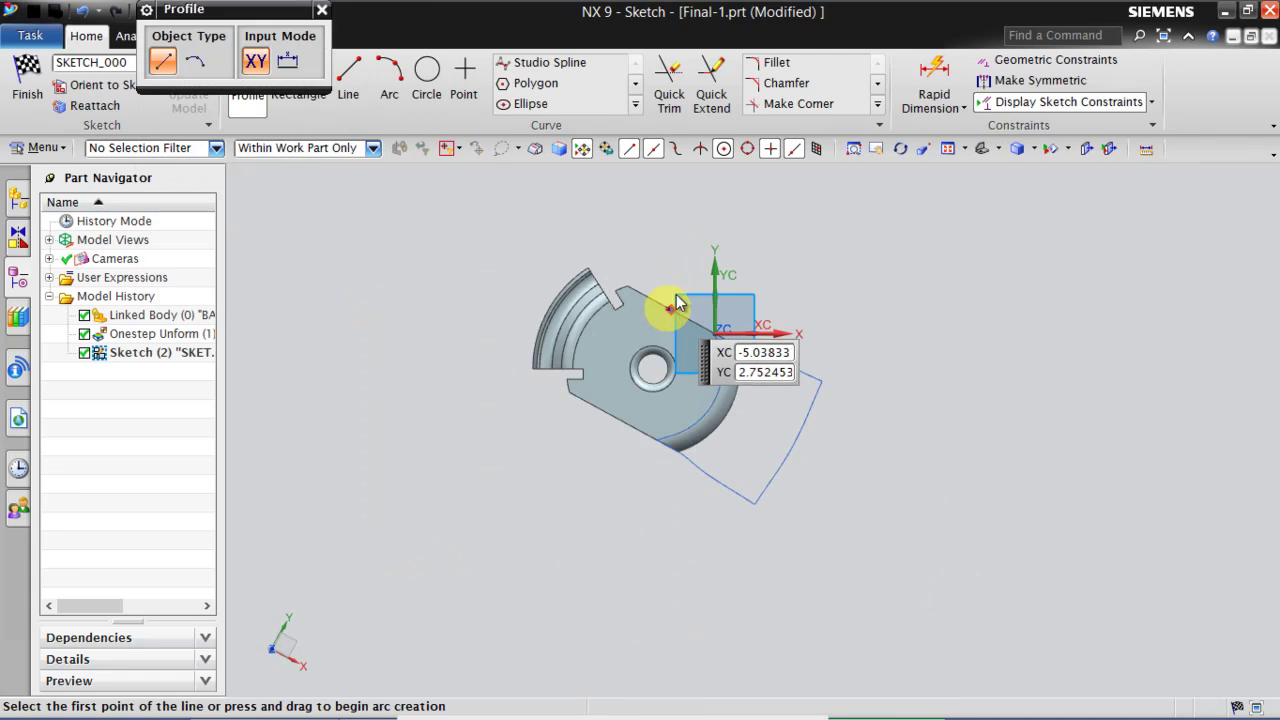
{"action": "scroll", "coordinate": [765, 525], "scroll_direction": "up", "scroll_amount": 3}
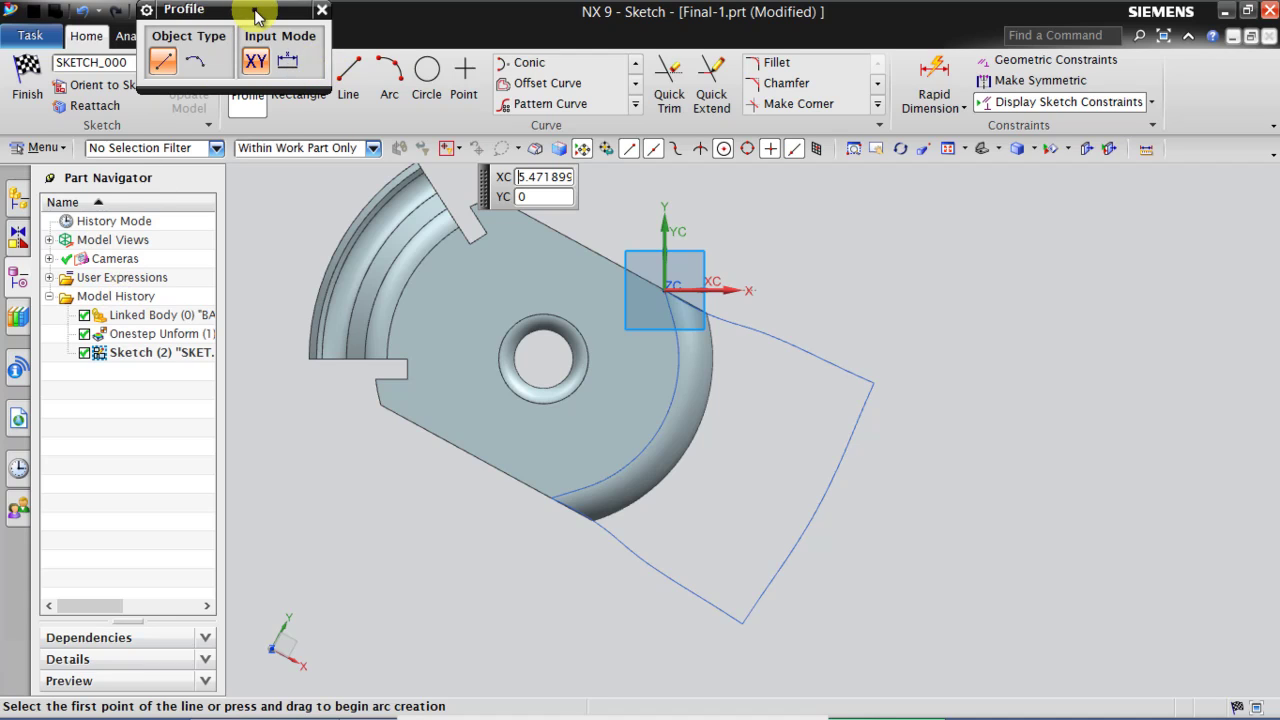
{"action": "left_click_drag", "start_coordinate": [251, 14], "coordinate": [150, 329]}
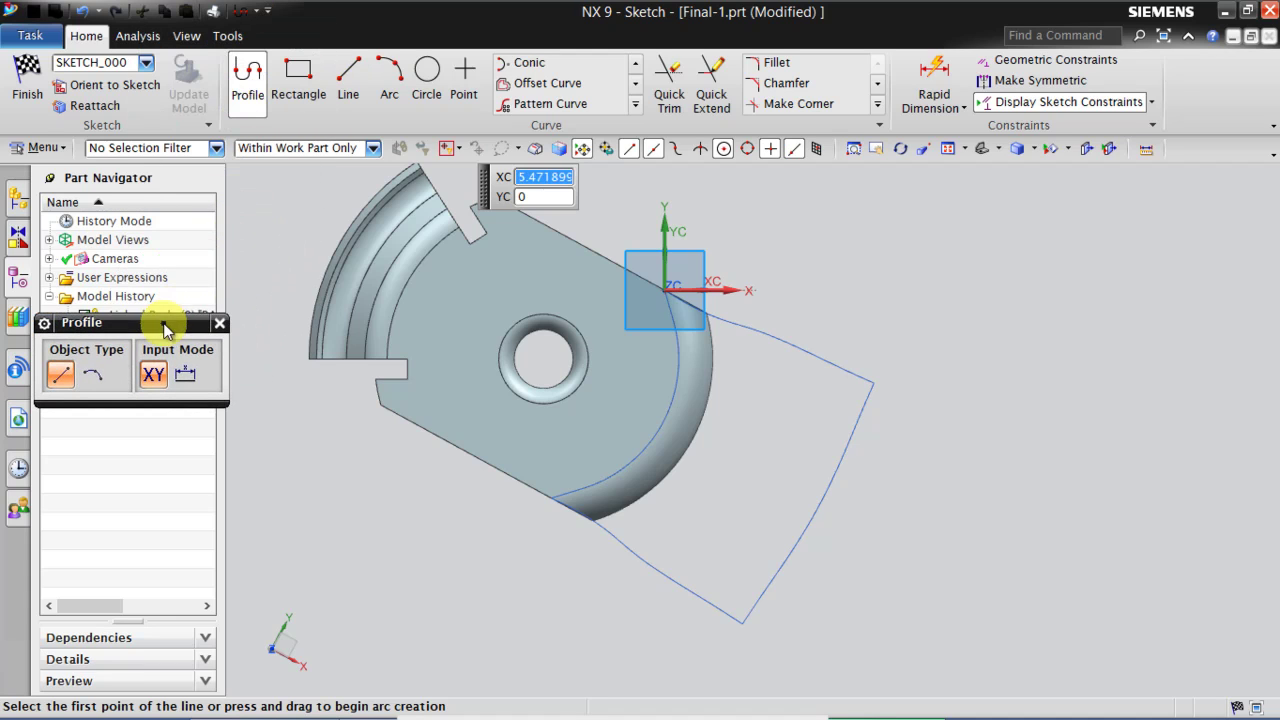
{"action": "left_click", "coordinate": [636, 84]}
{"action": "left_click", "coordinate": [636, 84]}
{"action": "left_click", "coordinate": [636, 84]}
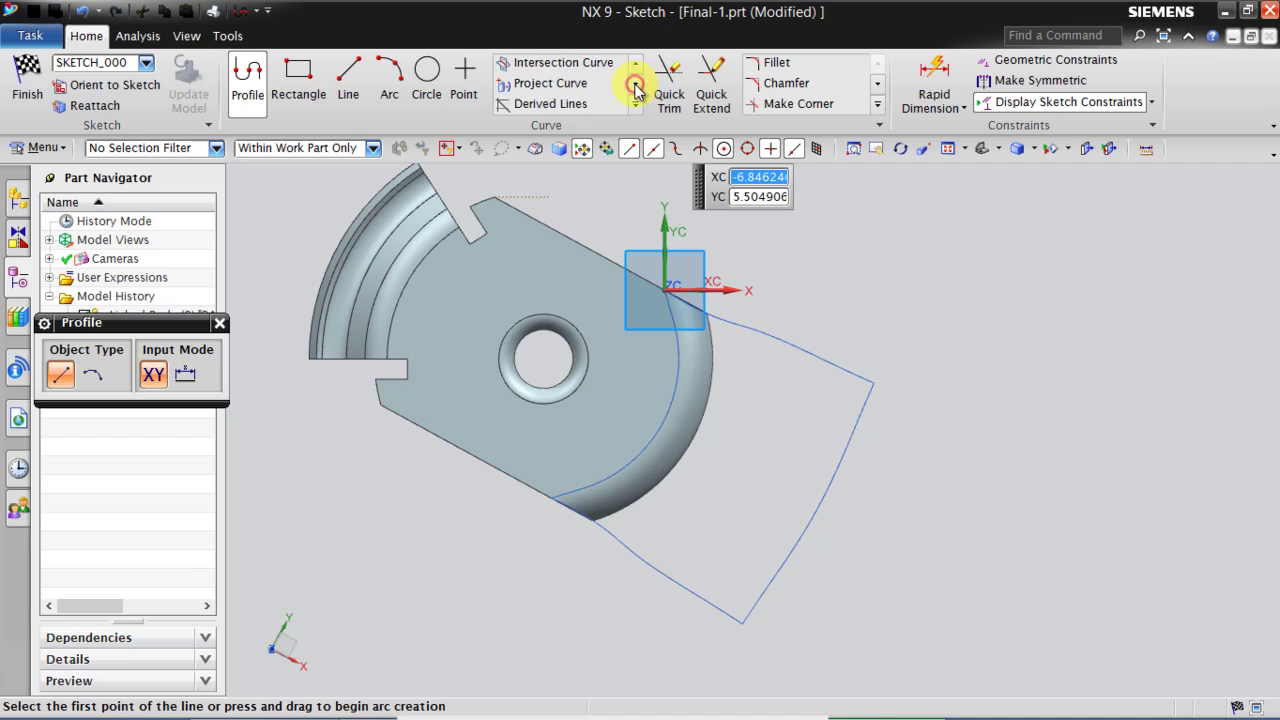
{"action": "left_click", "coordinate": [636, 84]}
{"action": "left_click", "coordinate": [545, 64]}
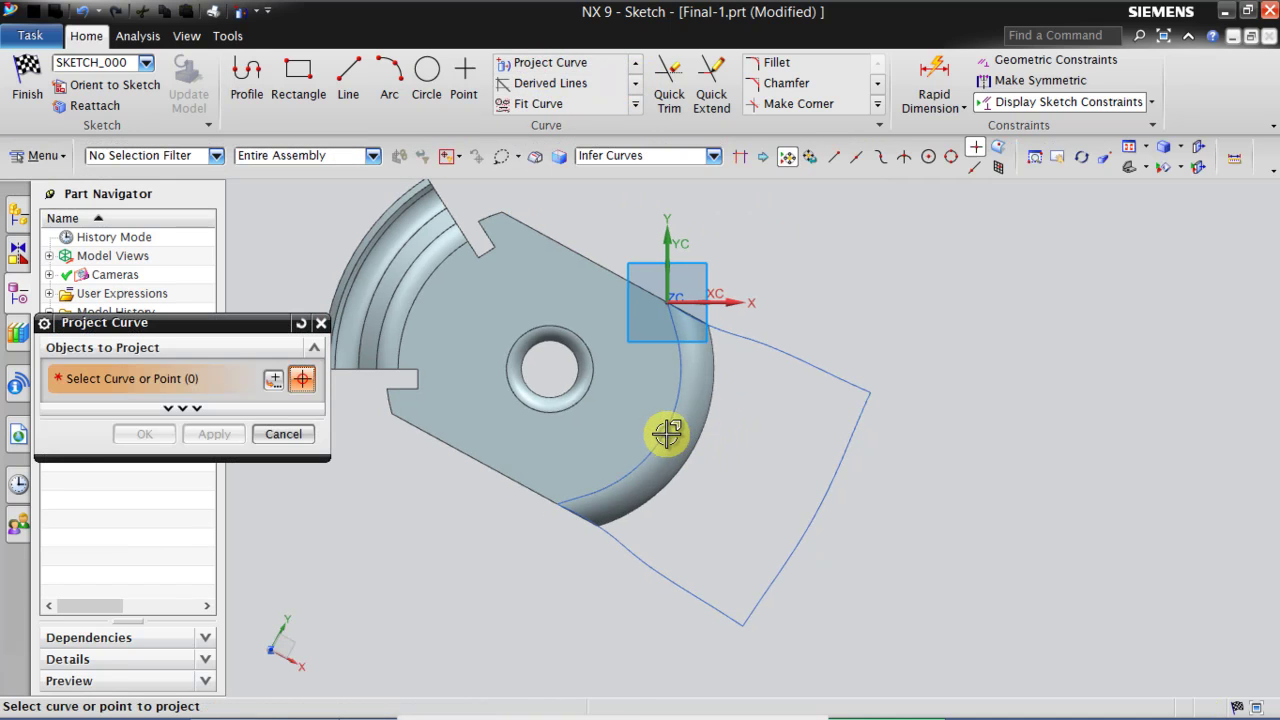
{"action": "left_click", "coordinate": [665, 434]}
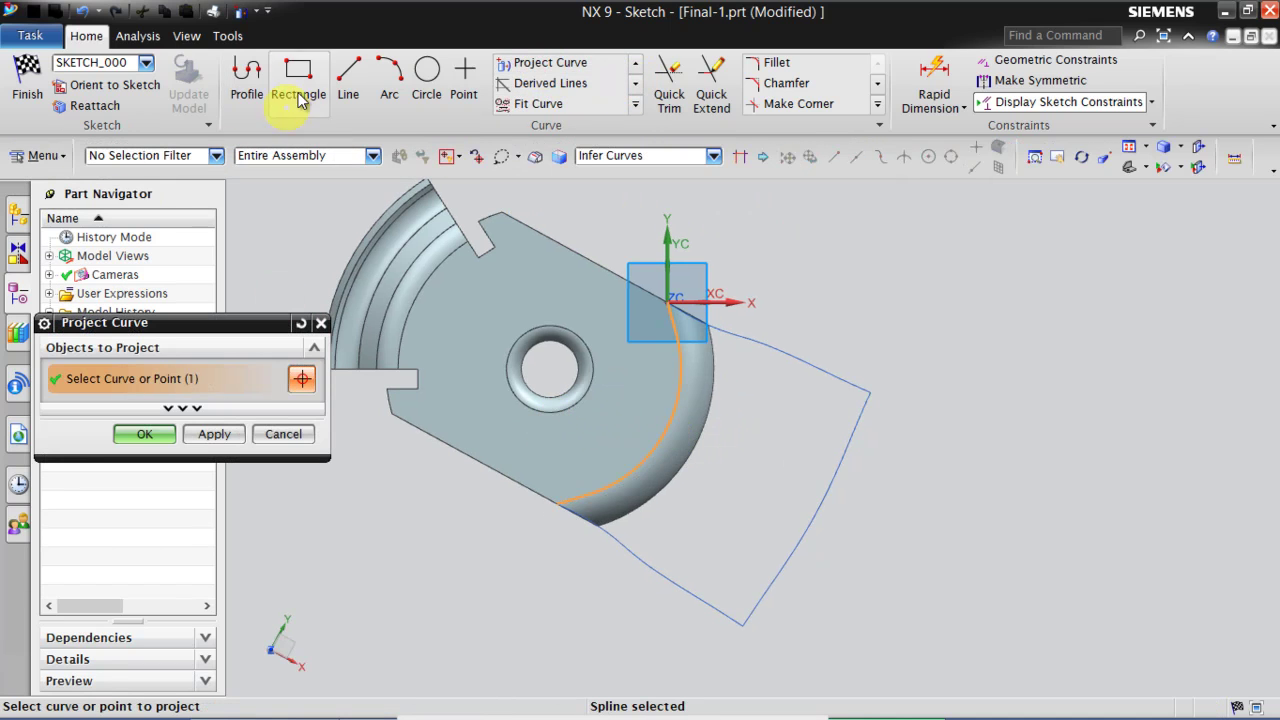
Draw lines 8 at 48°, 20.5, 22.5, 17.5 from the origin to the edge, then finish
{"action": "left_click", "coordinate": [343, 73]}
{"action": "left_click", "coordinate": [247, 70]}
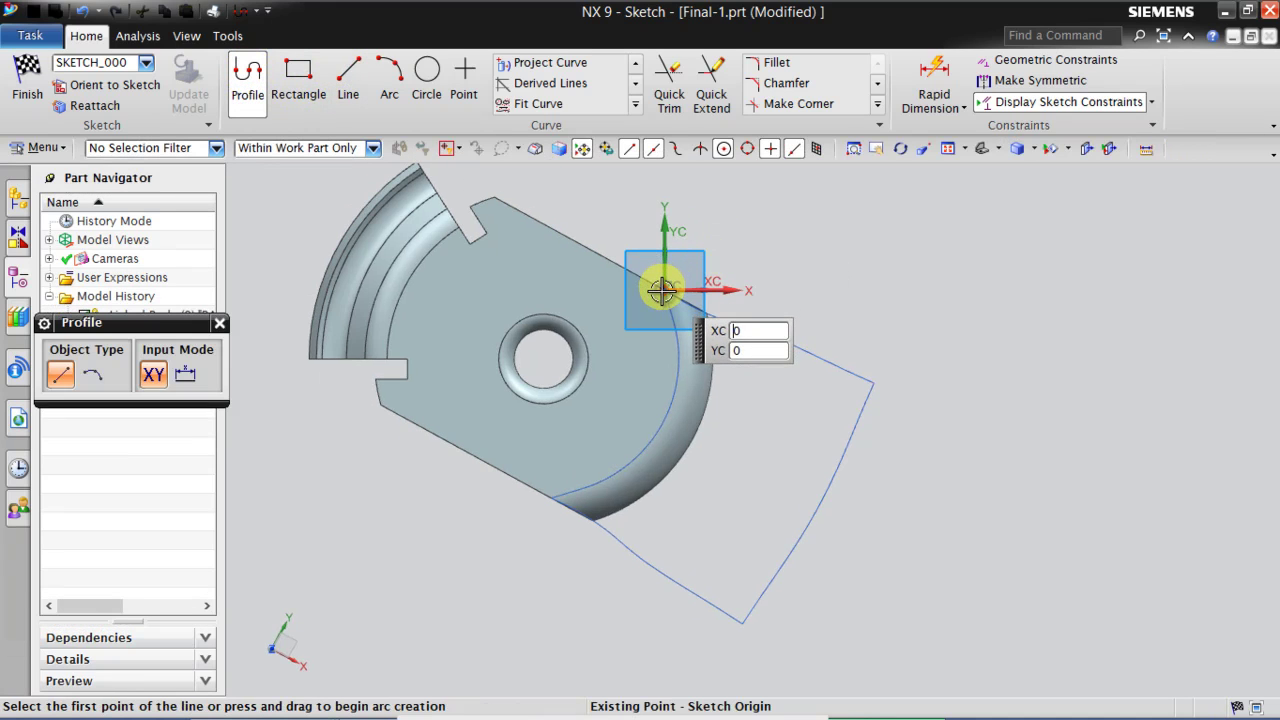
{"action": "left_click", "coordinate": [665, 288]}
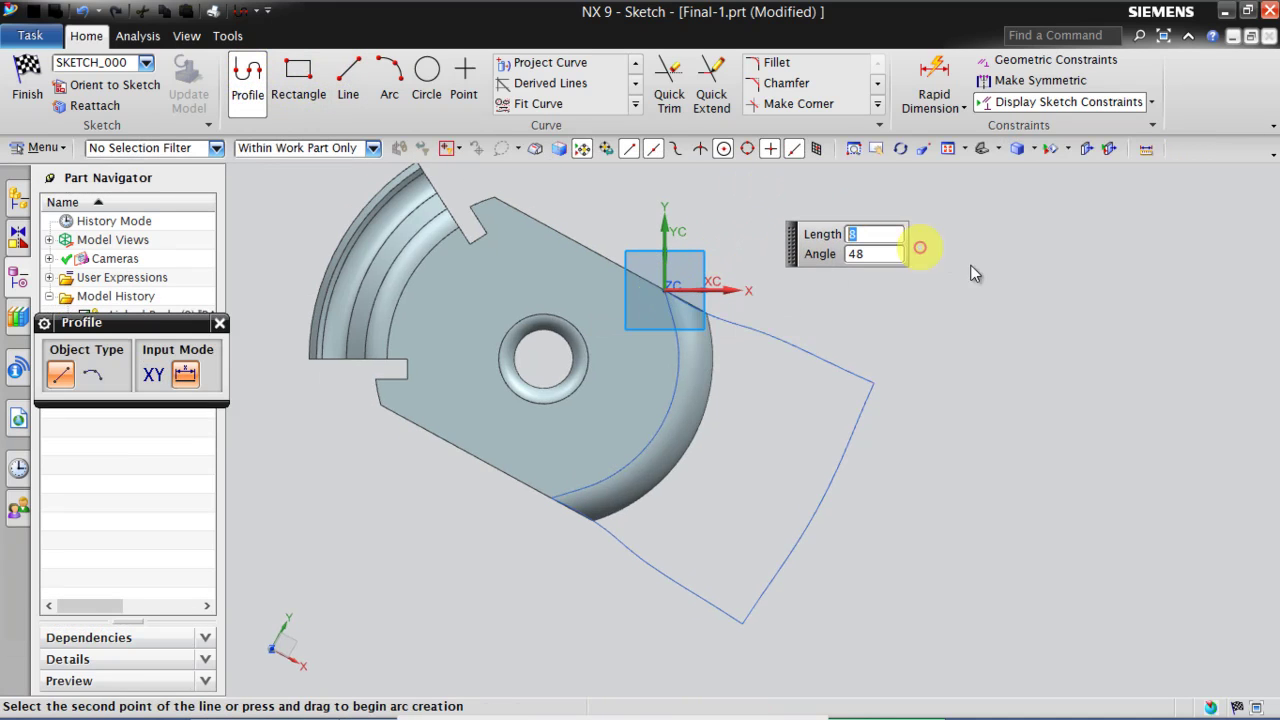
{"action": "left_click", "coordinate": [1030, 275]}
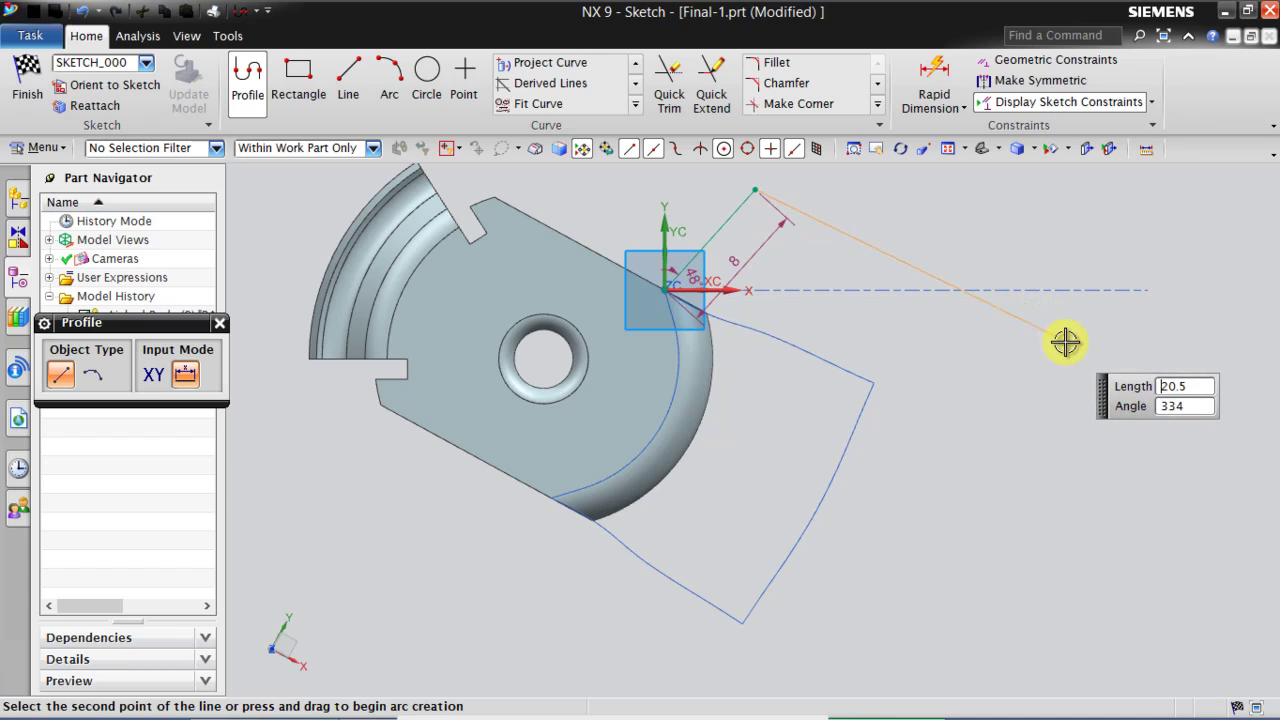
{"action": "left_click", "coordinate": [900, 683]}
{"action": "left_click", "coordinate": [576, 642]}
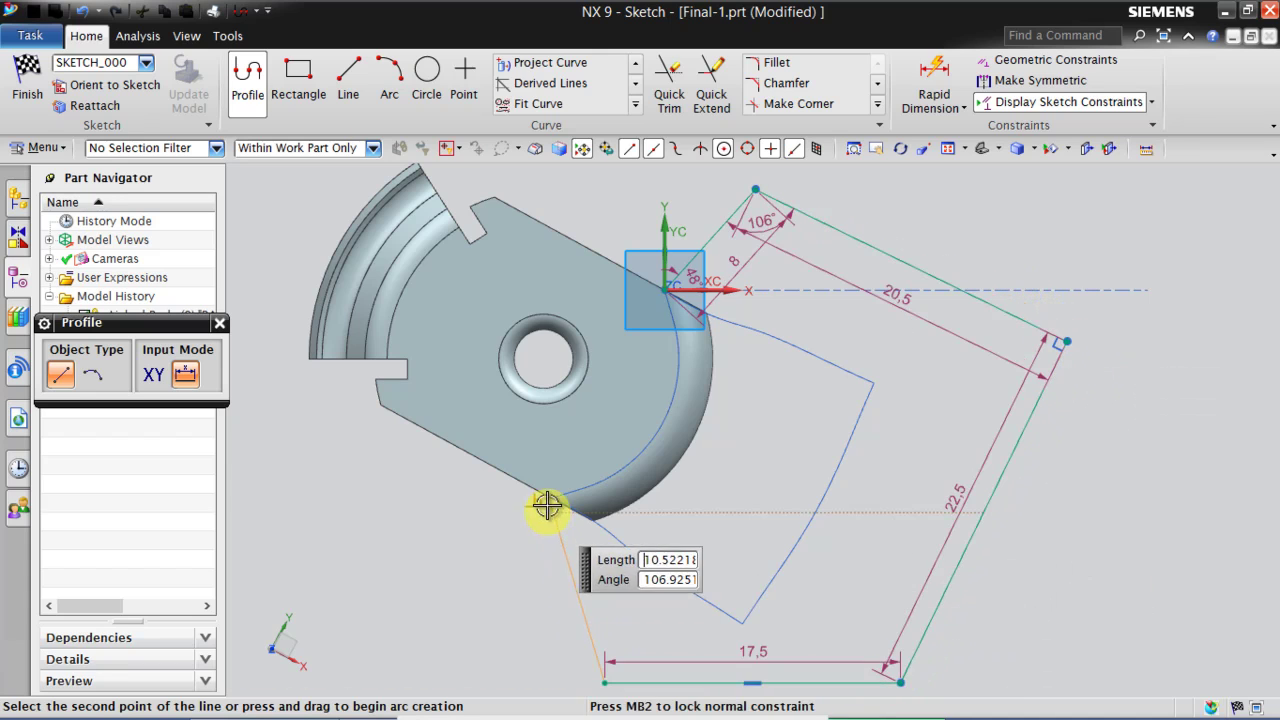
{"action": "left_click", "coordinate": [552, 497]}
{"action": "middle_click", "coordinate": [500, 550]}
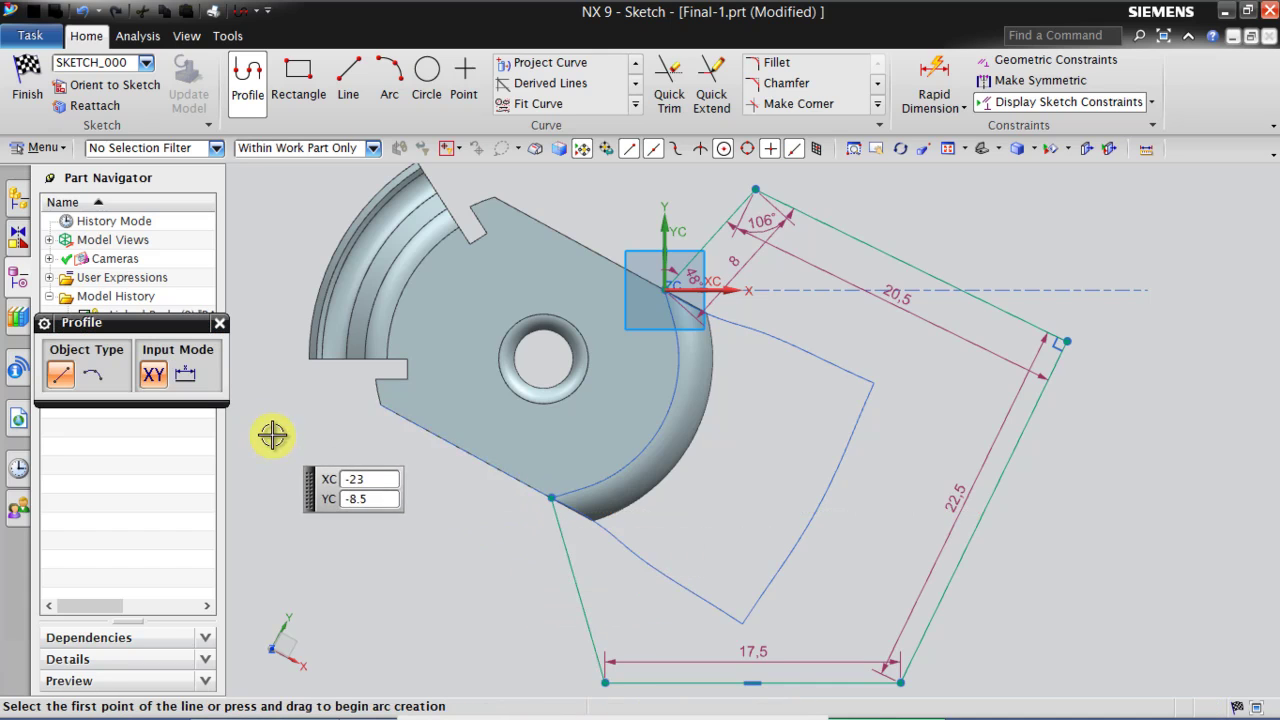
{"action": "left_click", "coordinate": [28, 88]}
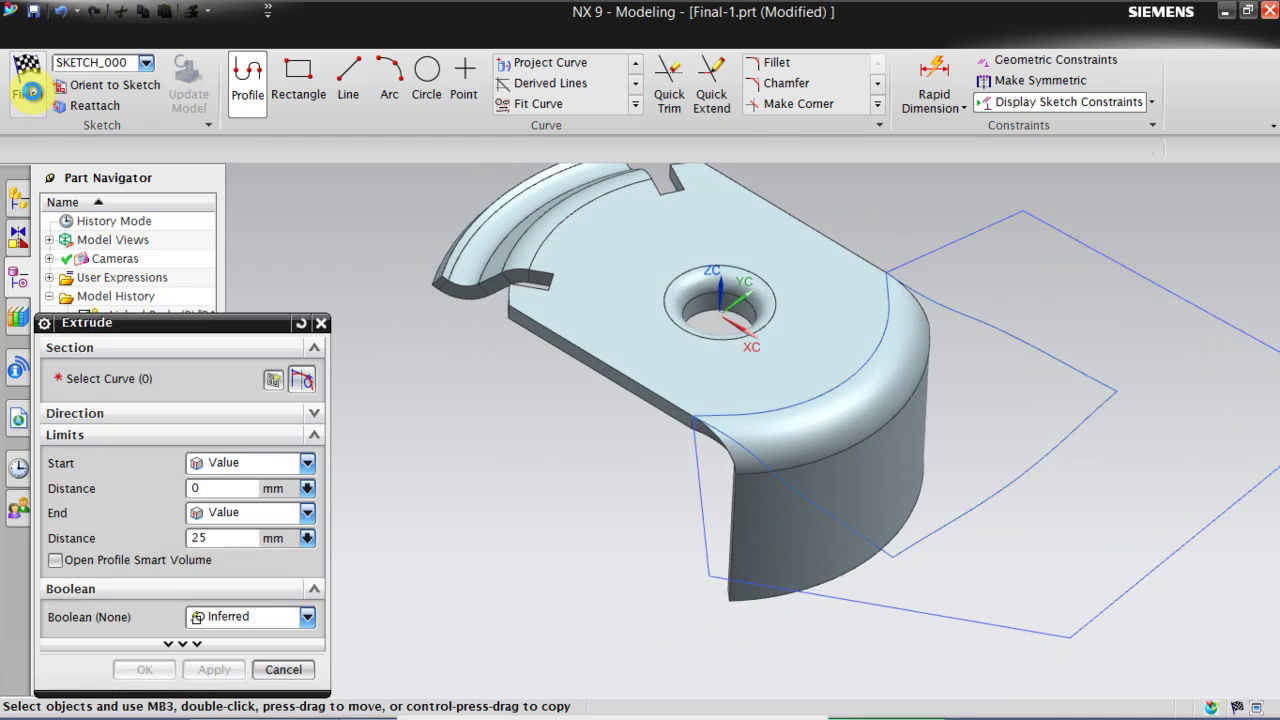
Reopen the section sketch, project the curved spline edge, and finish so Extrude uses six curves
{"action": "scroll", "coordinate": [589, 414], "scroll_direction": "down", "scroll_amount": 3}
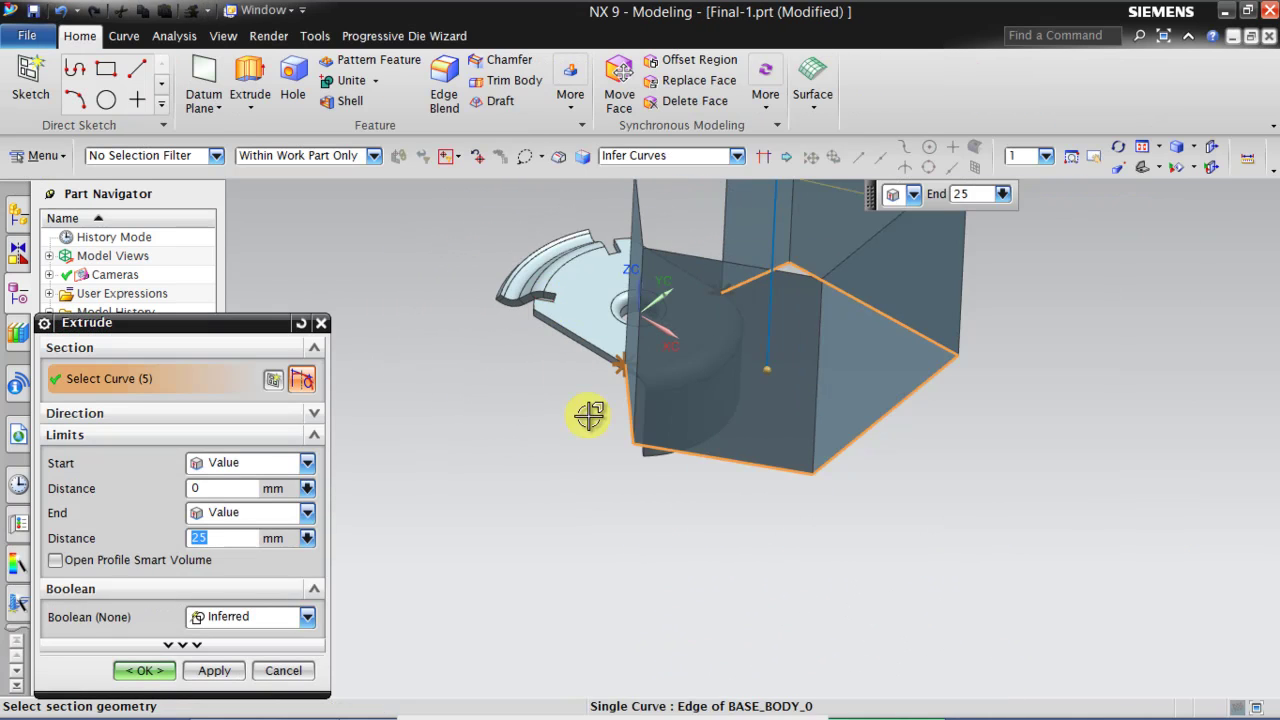
{"action": "middle_click_drag", "start_coordinate": [589, 414], "coordinate": [607, 437]}
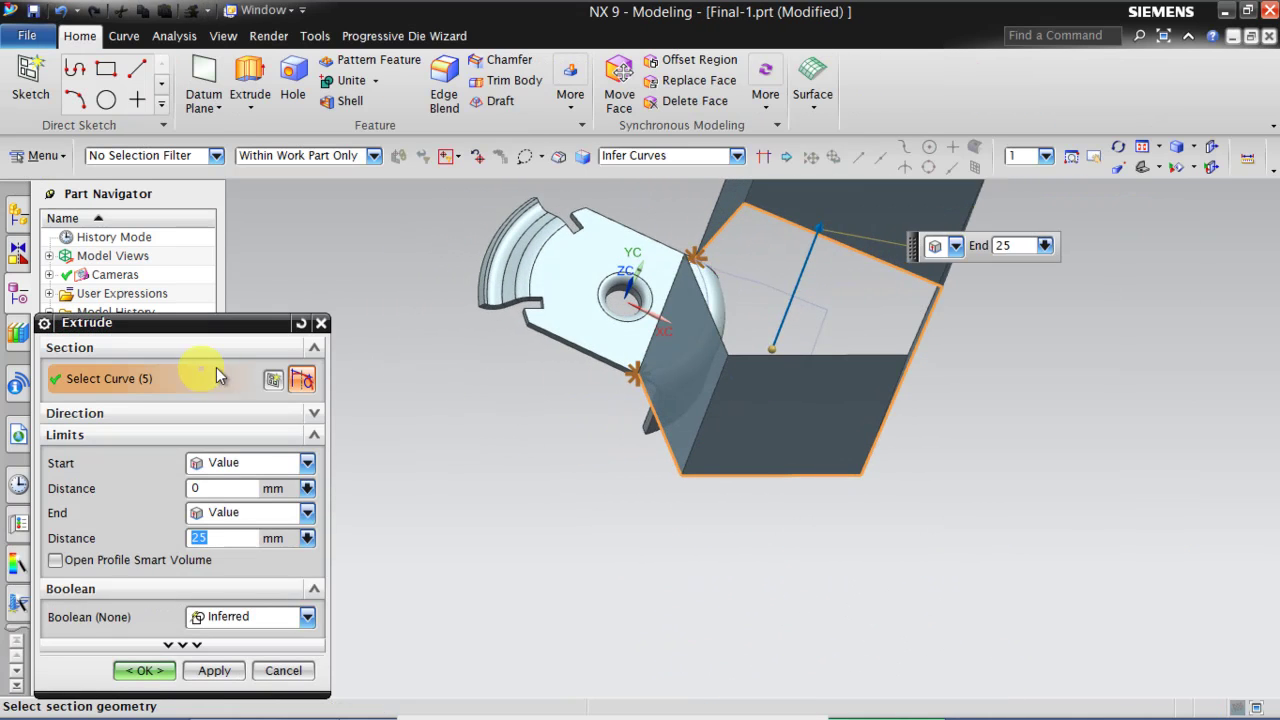
{"action": "left_click", "coordinate": [273, 382]}
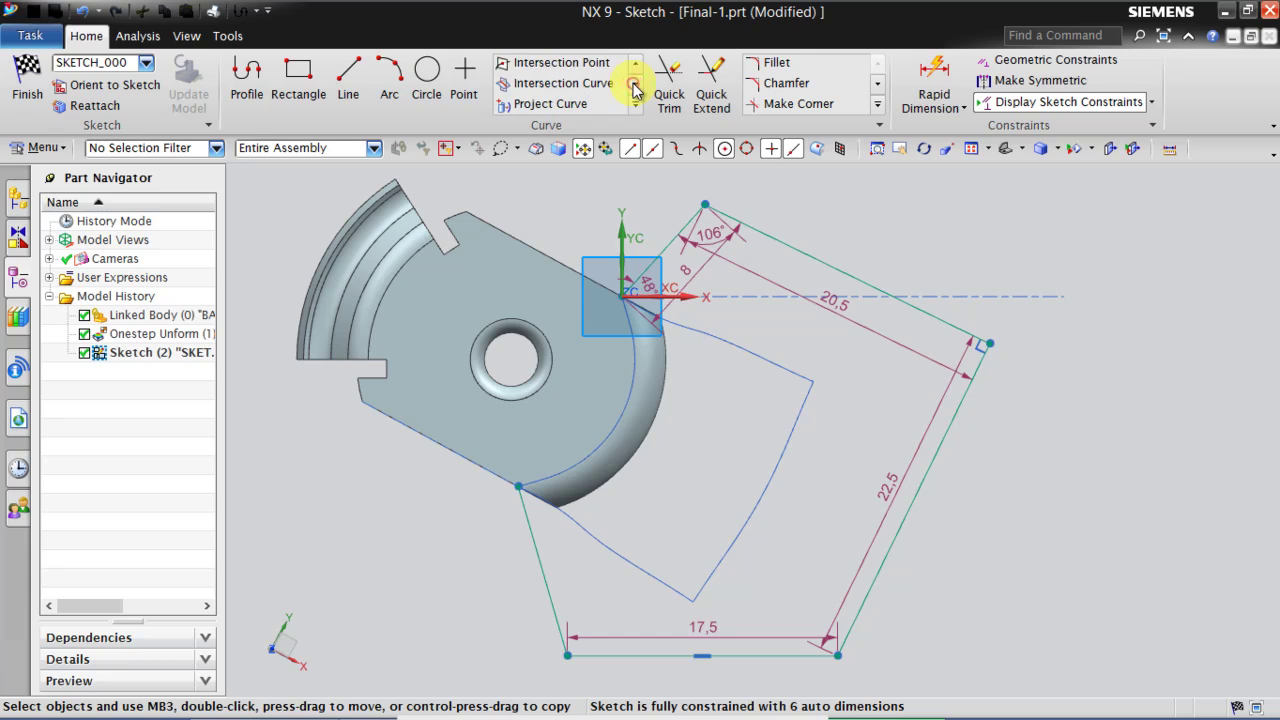
{"action": "left_click", "coordinate": [550, 83]}
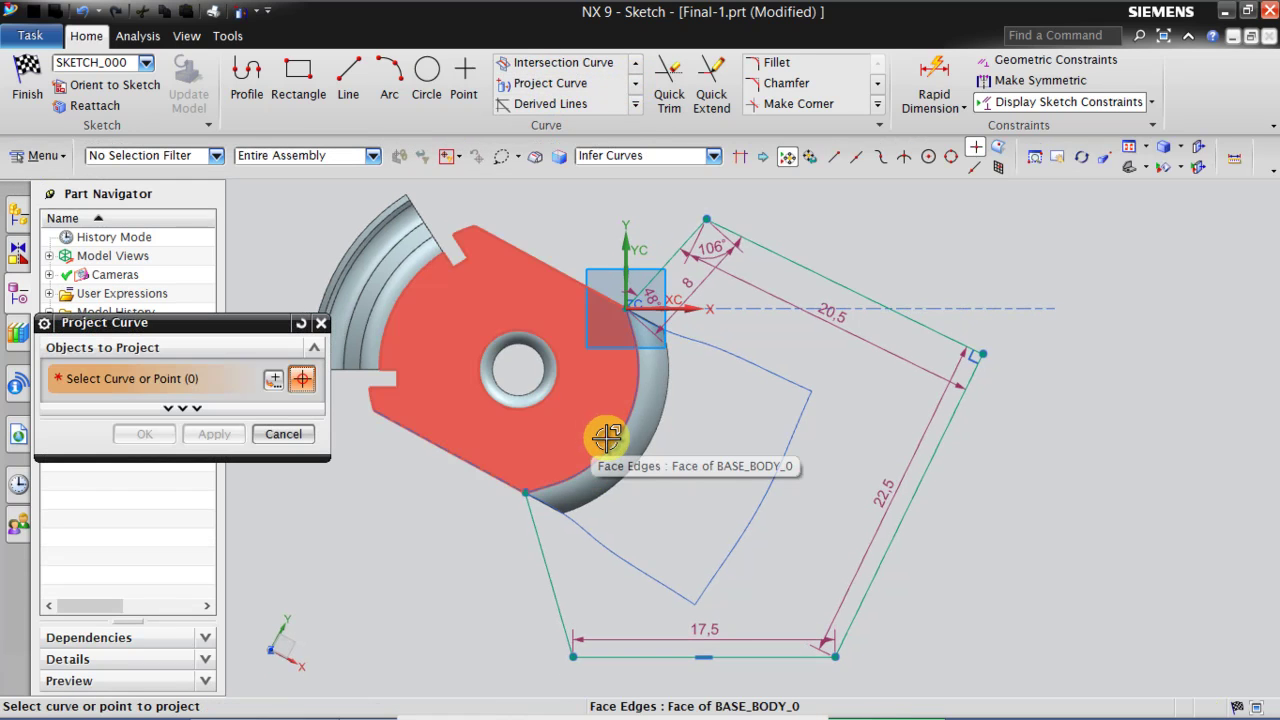
{"action": "left_click", "coordinate": [609, 449]}
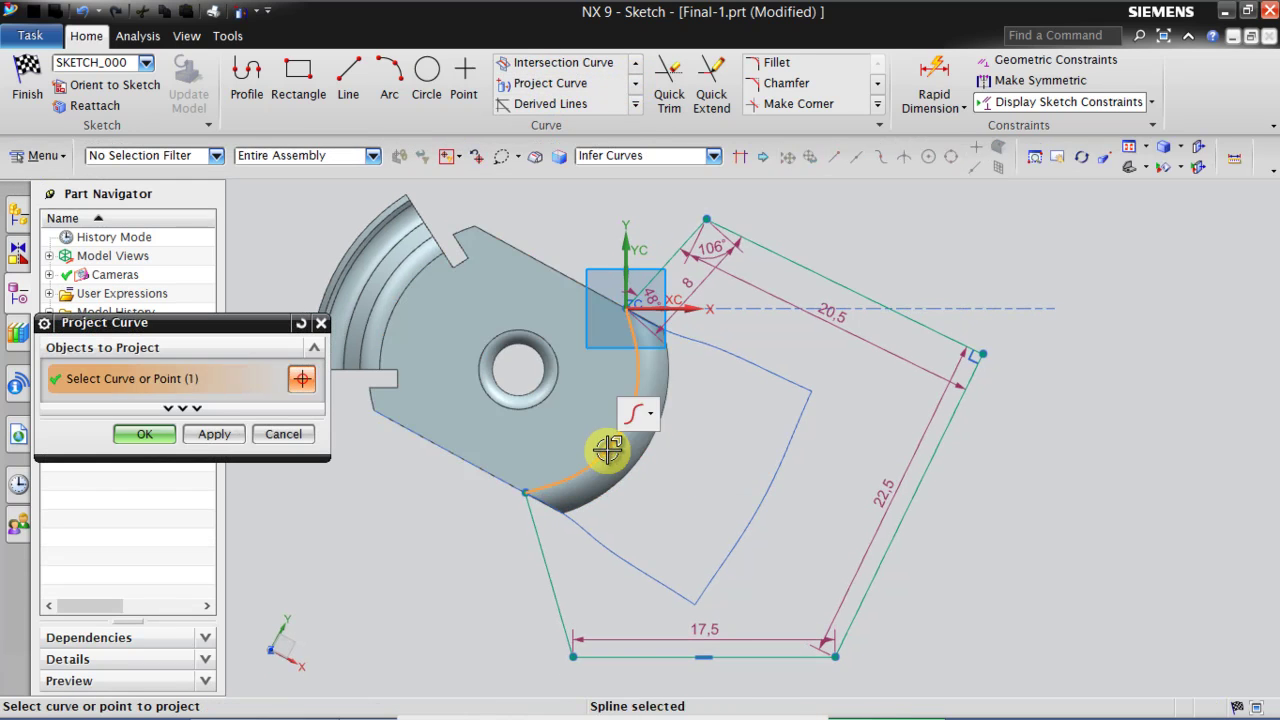
{"action": "left_click", "coordinate": [147, 433]}
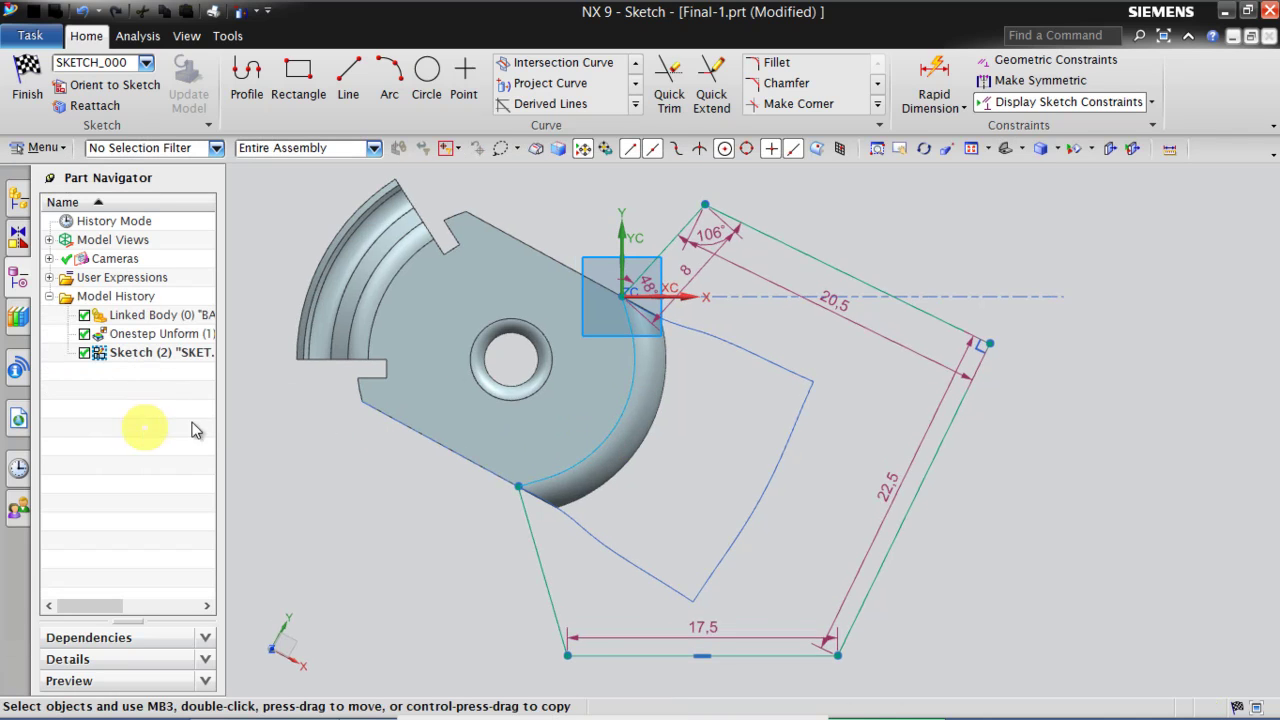
{"action": "left_click", "coordinate": [27, 100]}
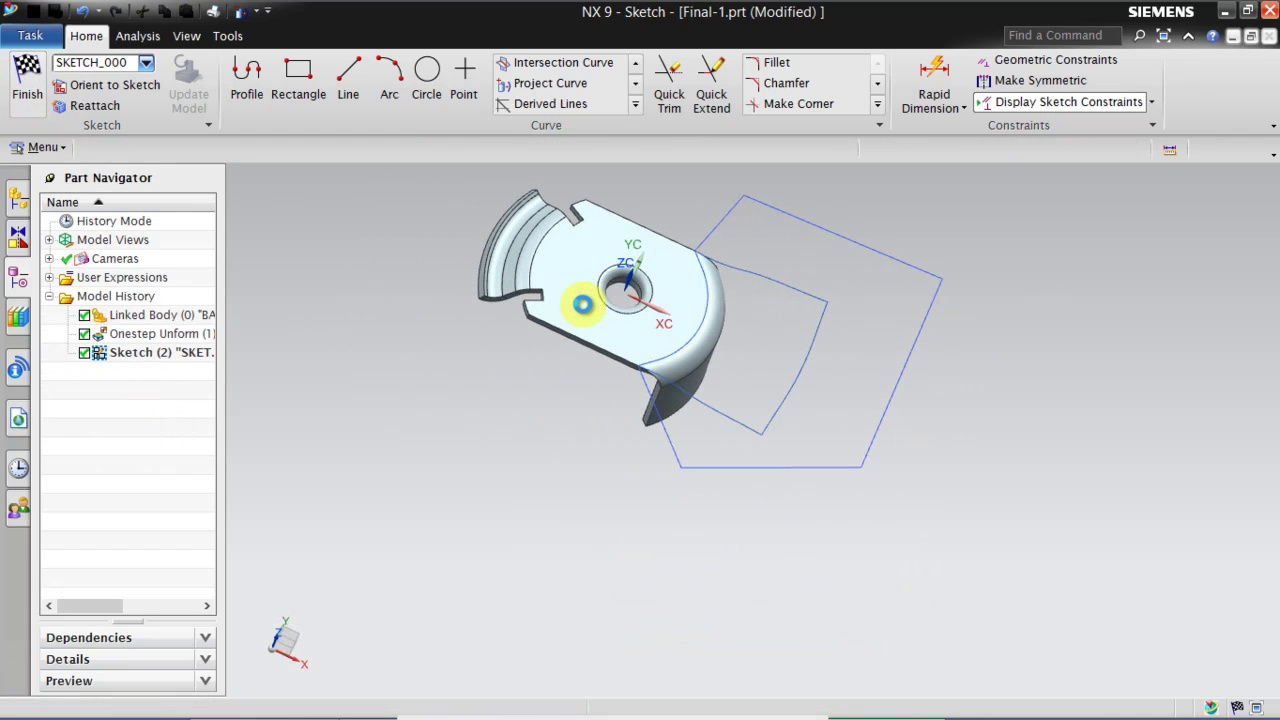
Apply the extrude at -25 mm end distance with Boolean Subtract, cutting away the curved flange
{"action": "key", "text": "x"}
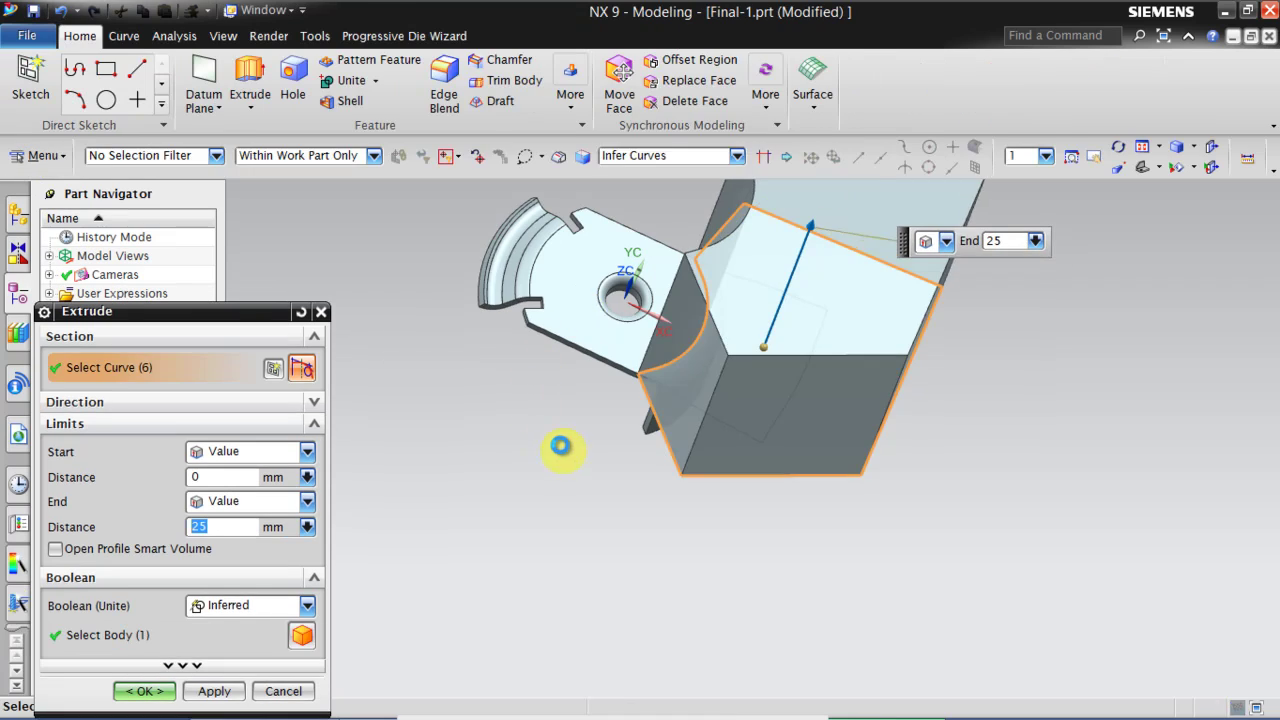
{"action": "middle_click_drag", "start_coordinate": [560, 443], "coordinate": [562, 408]}
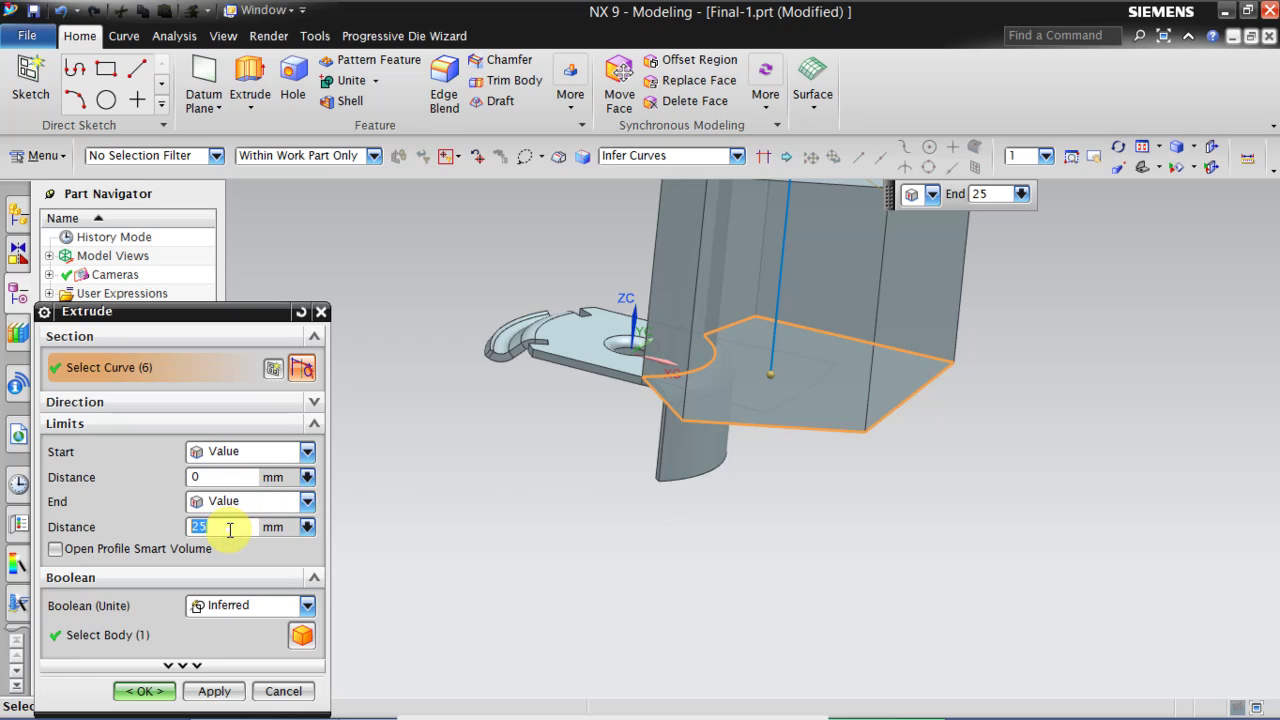
{"action": "key", "text": "Return"}
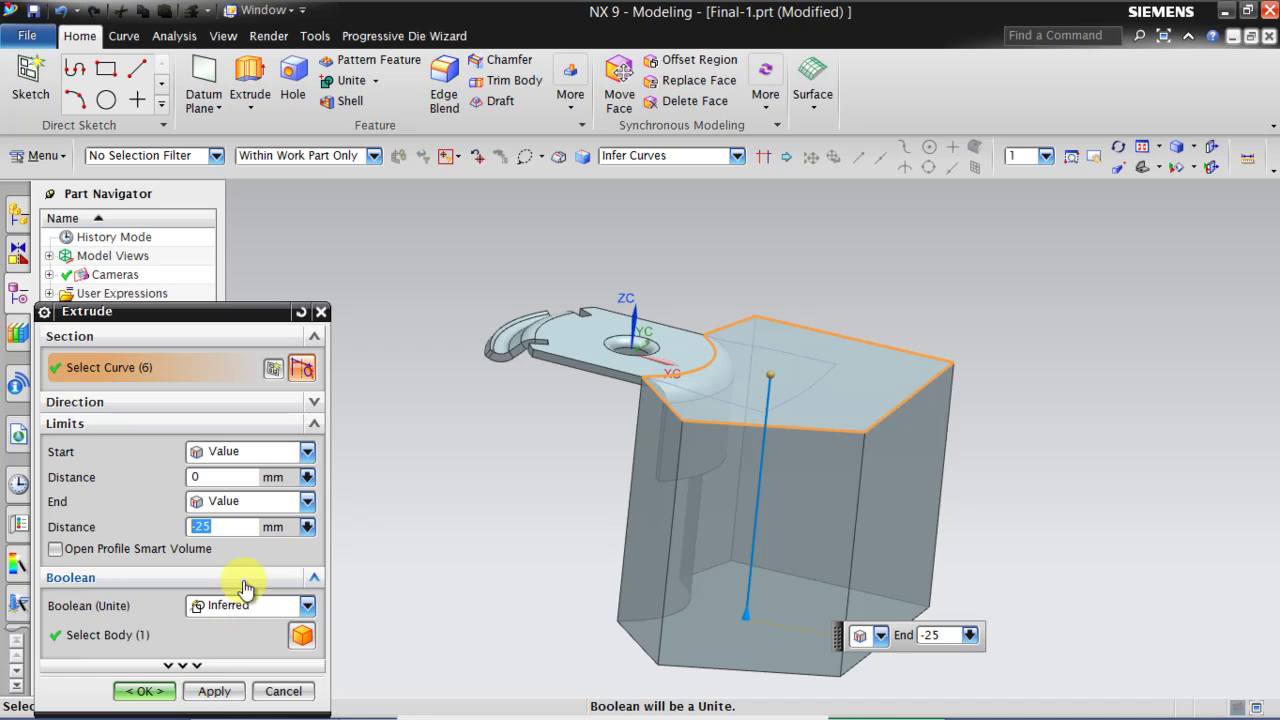
{"action": "left_click", "coordinate": [231, 606]}
{"action": "left_click", "coordinate": [243, 525]}
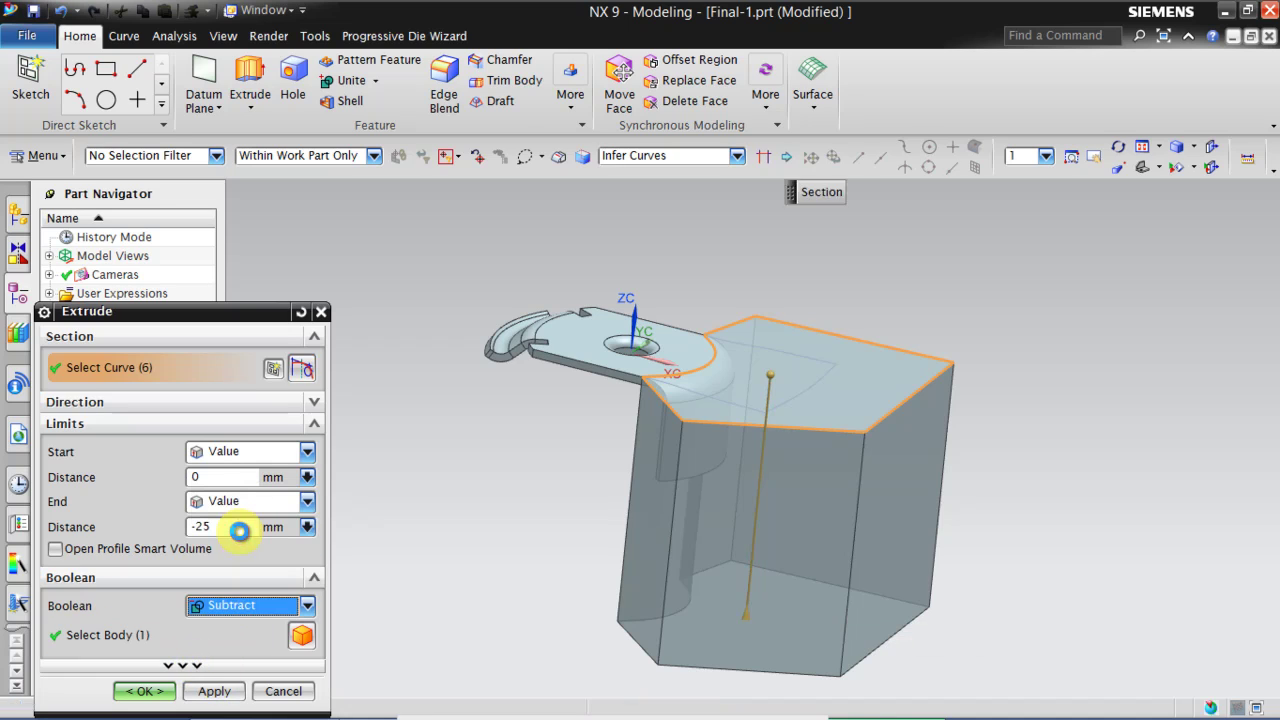
{"action": "left_click", "coordinate": [146, 689]}
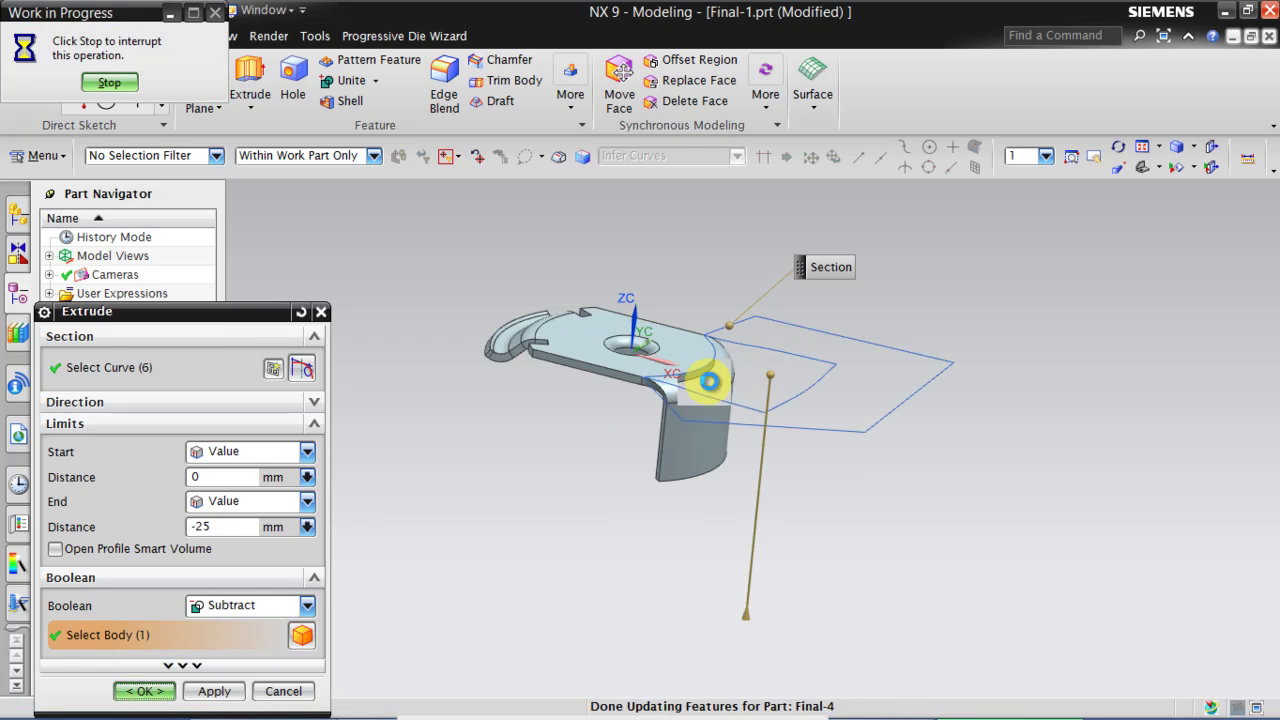
{"action": "scroll", "coordinate": [680, 412], "scroll_direction": "up", "scroll_amount": 4}
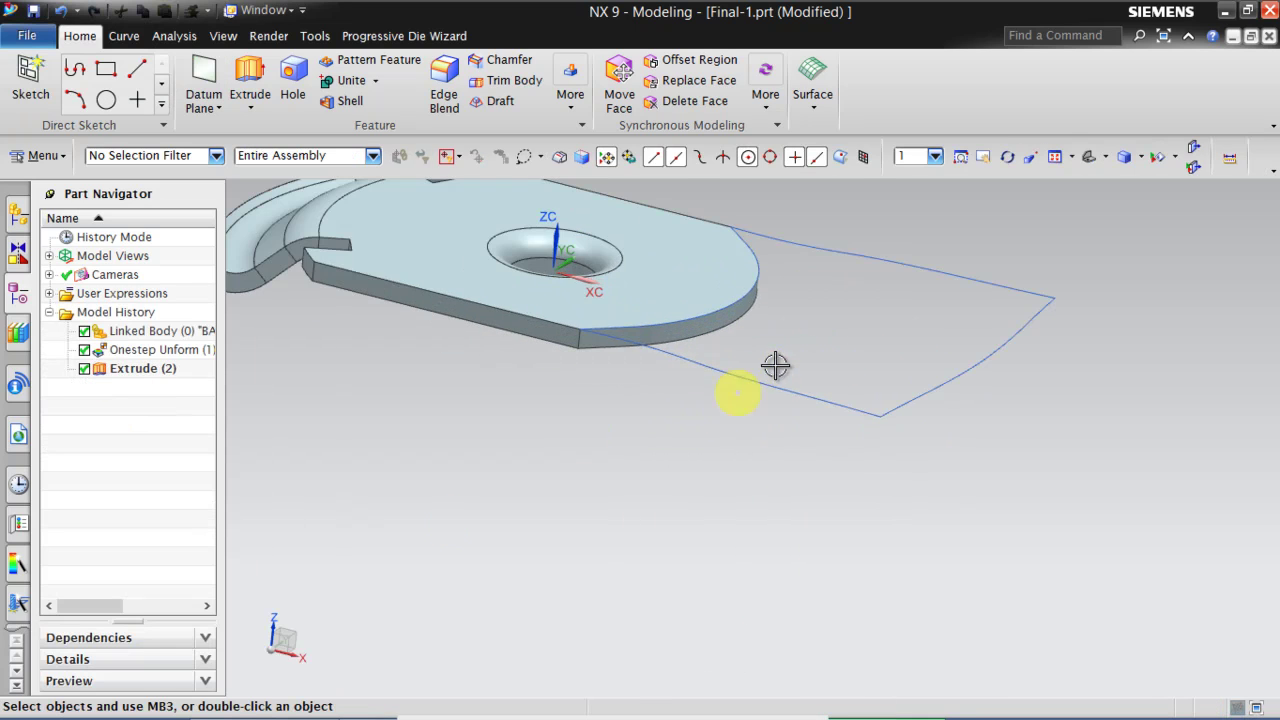
{"action": "scroll", "coordinate": [774, 363], "scroll_direction": "down", "scroll_amount": 2}
{"action": "scroll", "coordinate": [848, 477], "scroll_direction": "up", "scroll_amount": 2}
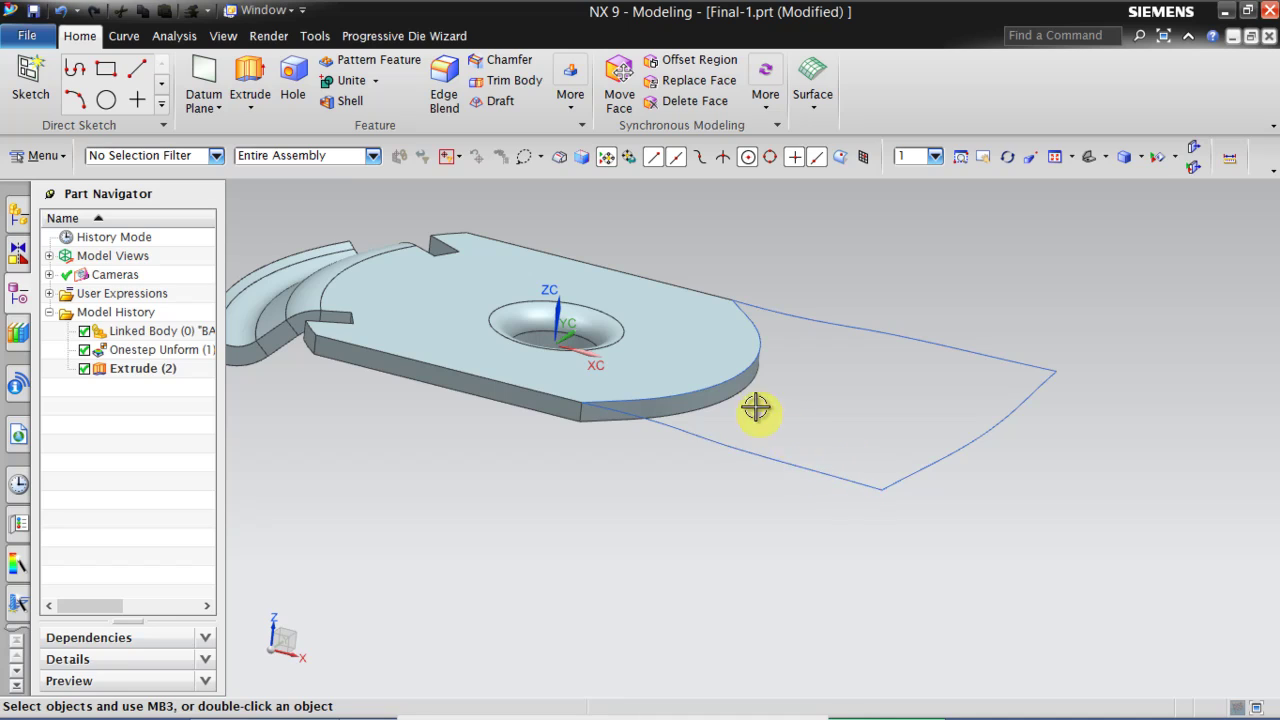
Start a new extrude and select the outline plus arc using the Connected Curves rule
{"action": "left_click", "coordinate": [250, 68]}
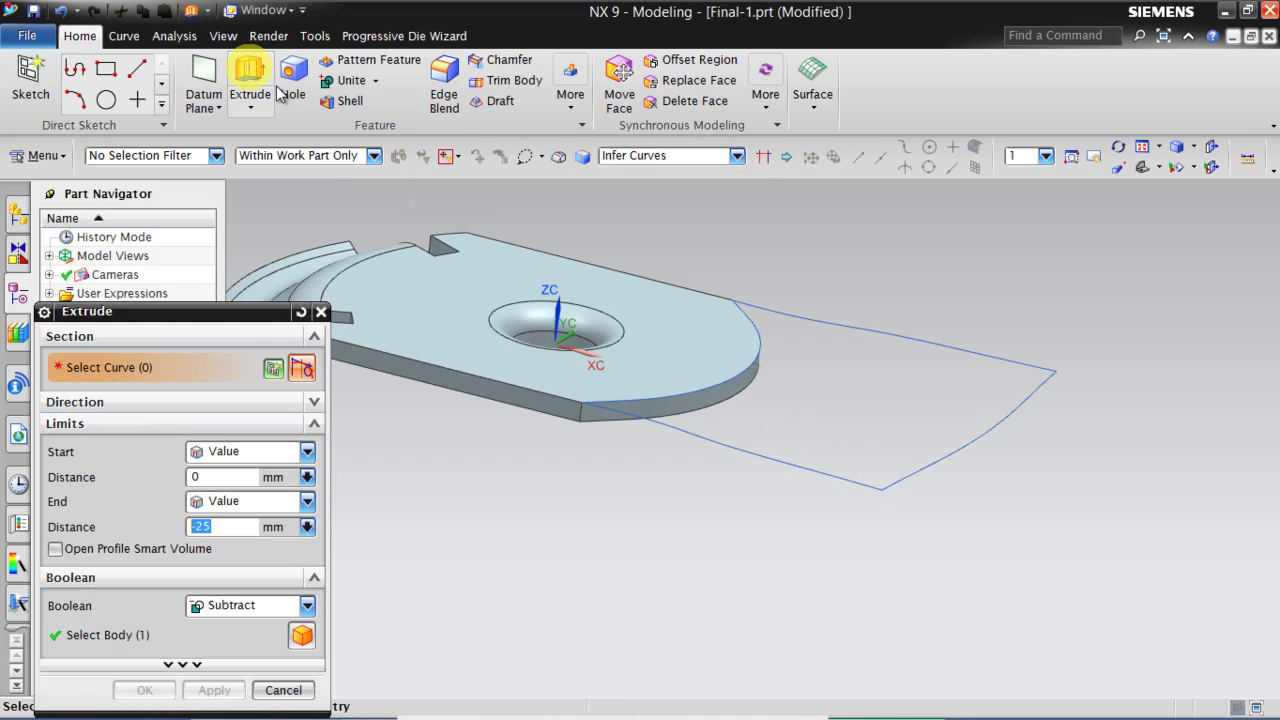
{"action": "left_click", "coordinate": [302, 369]}
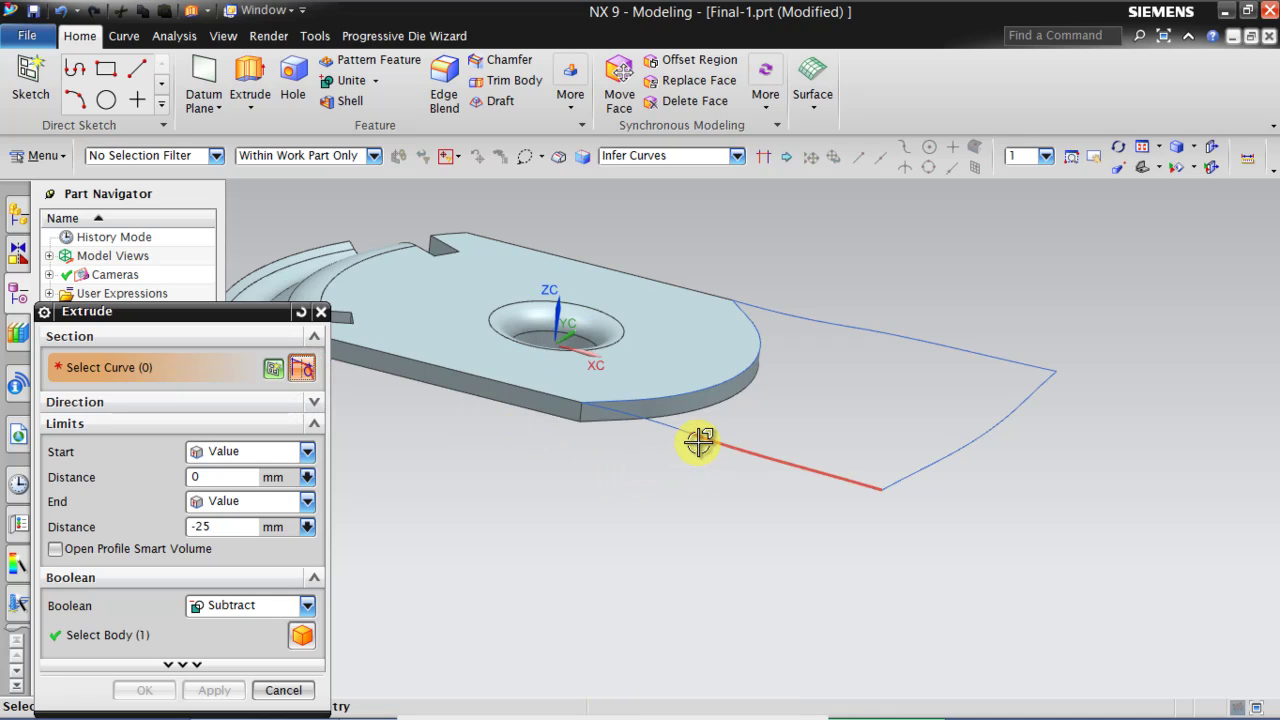
{"action": "left_click", "coordinate": [673, 160]}
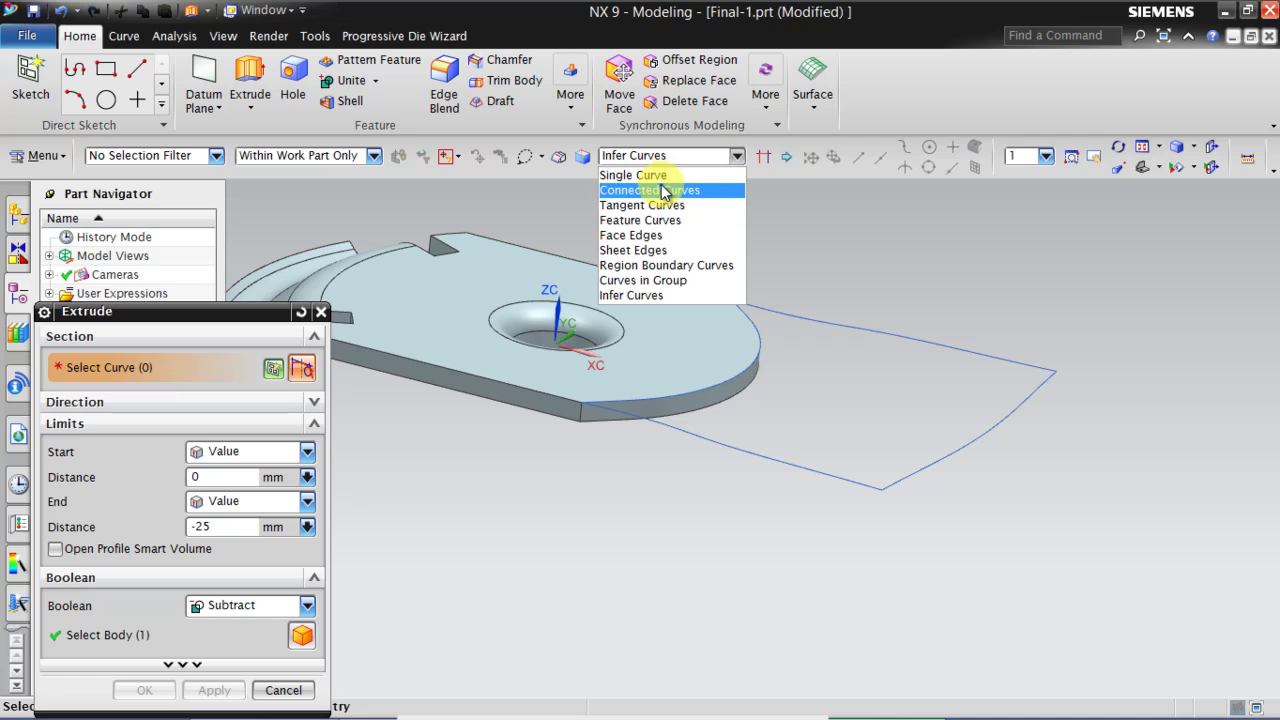
{"action": "left_click", "coordinate": [661, 190]}
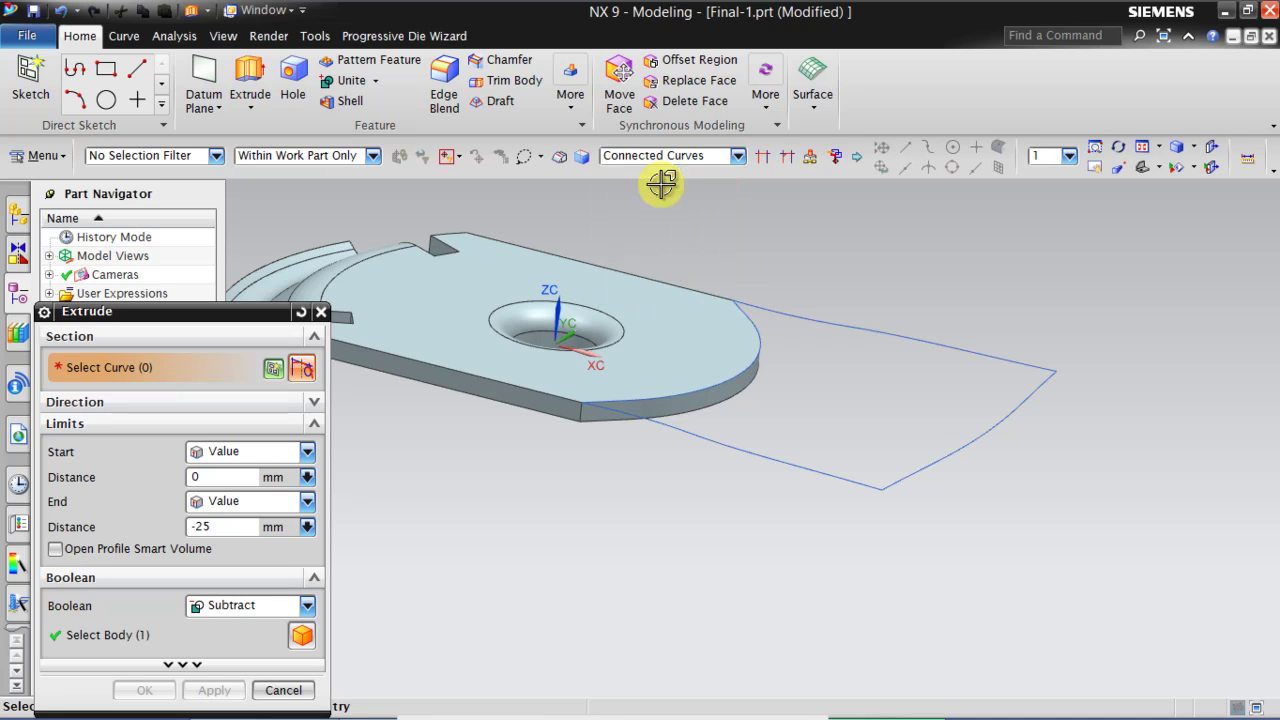
{"action": "left_click", "coordinate": [785, 317]}
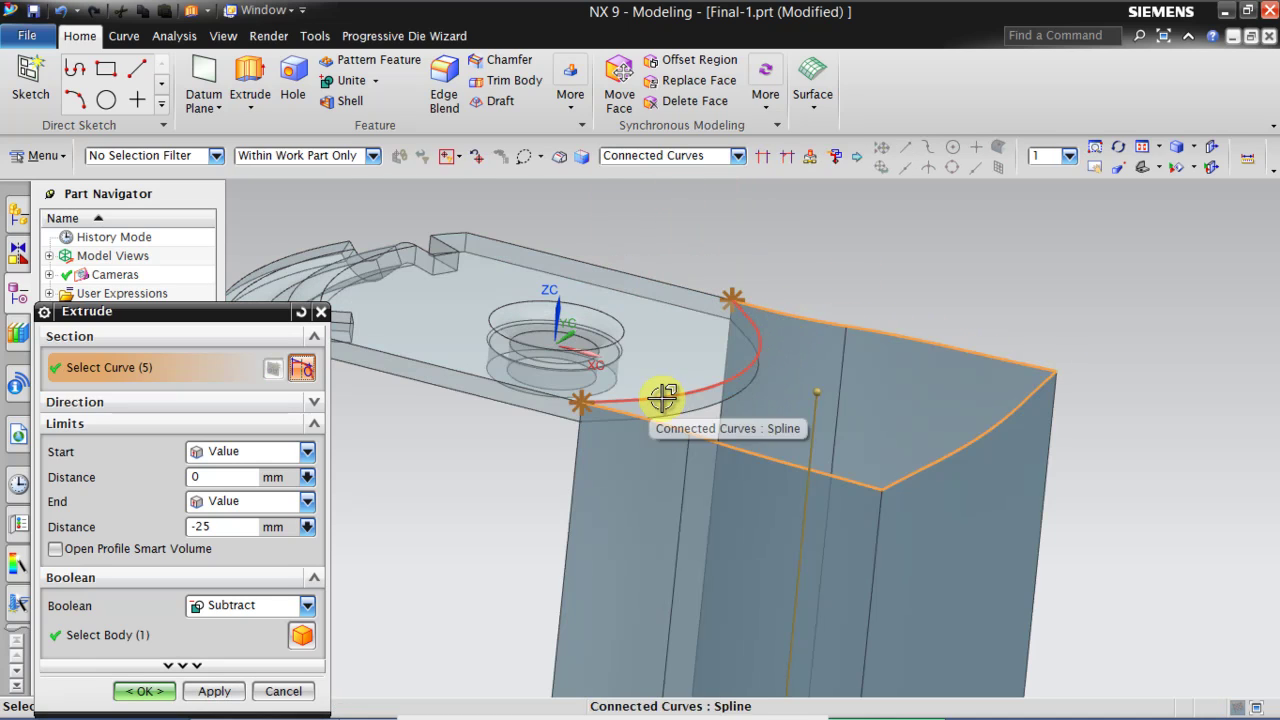
{"action": "left_click", "coordinate": [662, 398]}
Set the extrusion end to stop at the plate's face
{"action": "scroll", "coordinate": [970, 178], "scroll_direction": "down", "scroll_amount": 3}
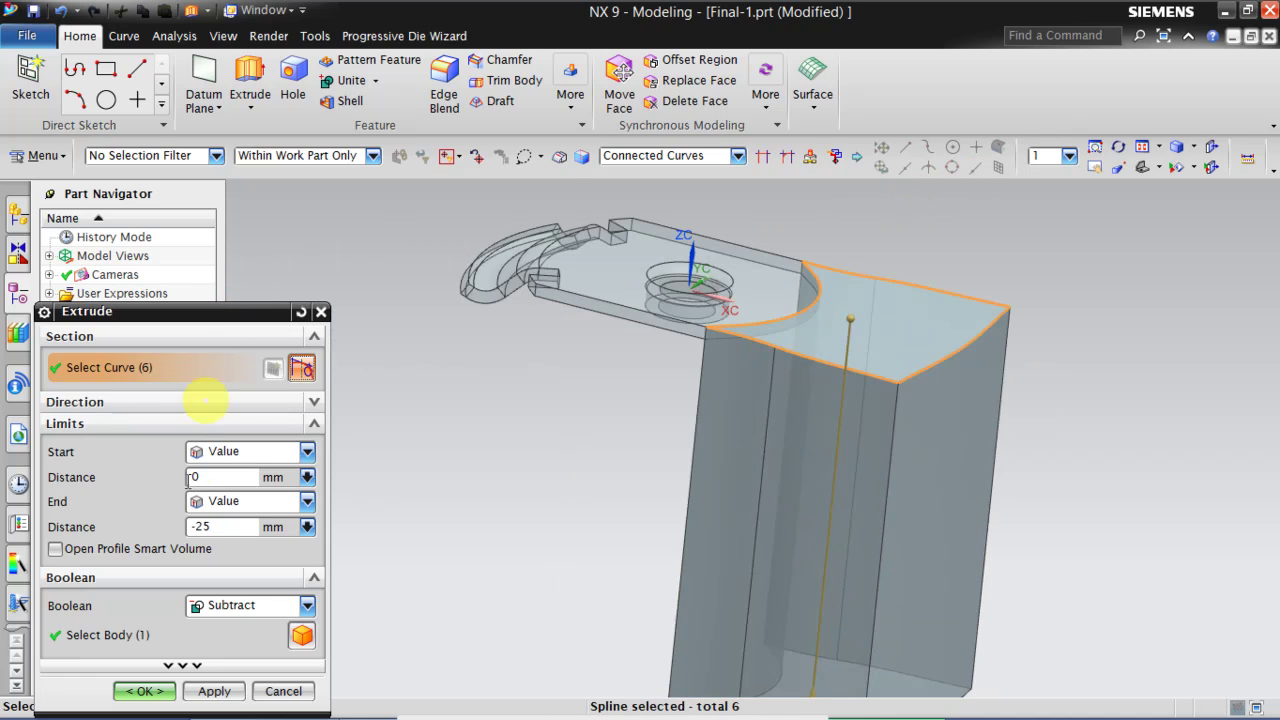
{"action": "left_click", "coordinate": [216, 529]}
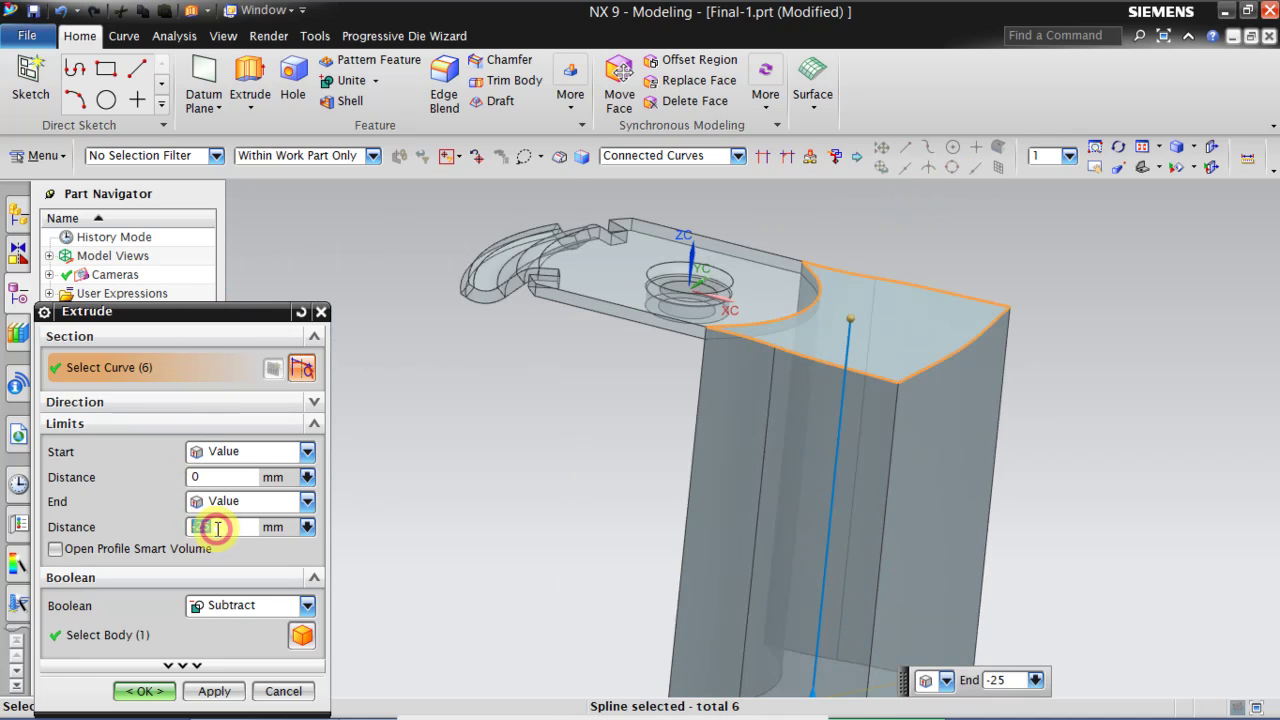
{"action": "left_click", "coordinate": [306, 503]}
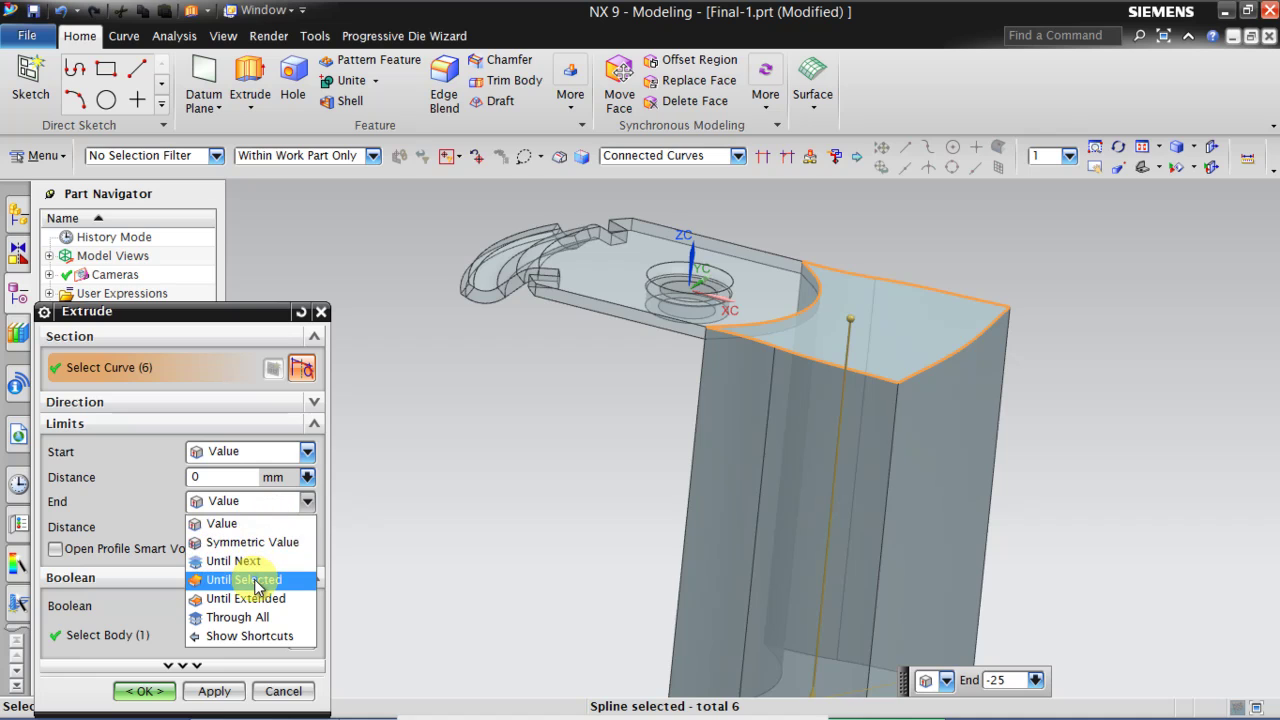
{"action": "left_click", "coordinate": [258, 588]}
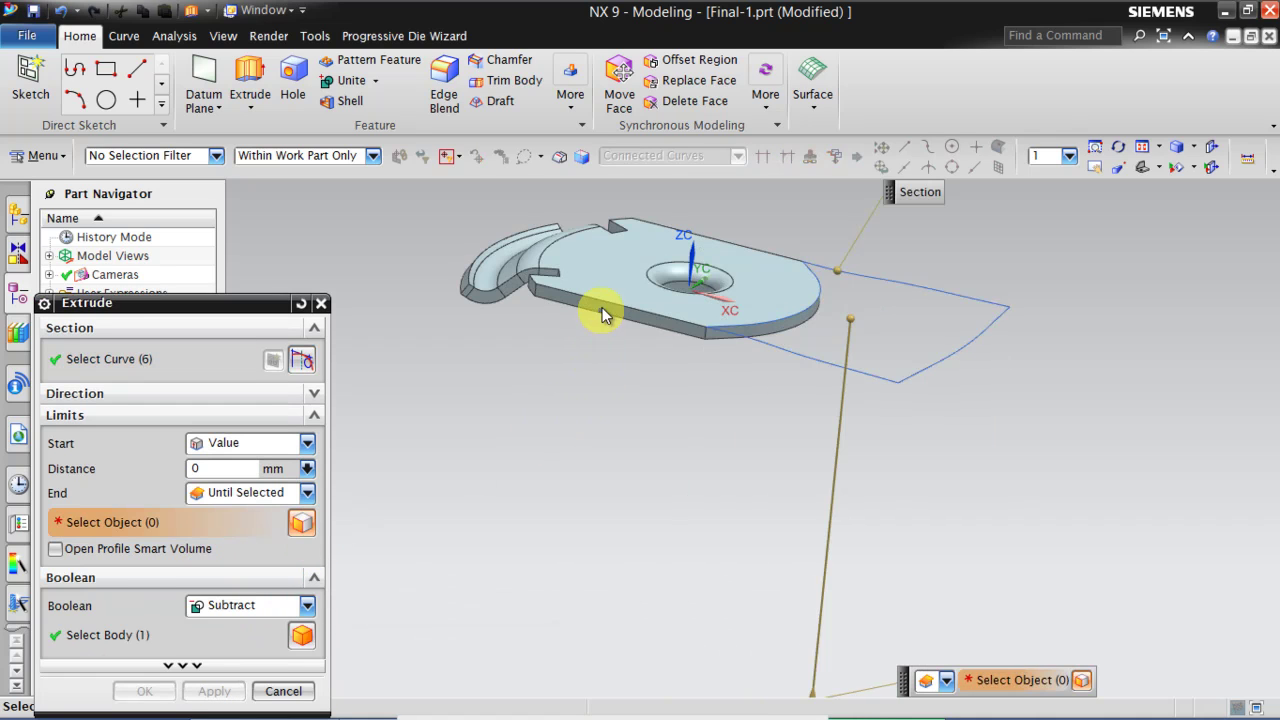
{"action": "middle_click_drag", "start_coordinate": [657, 390], "coordinate": [731, 246]}
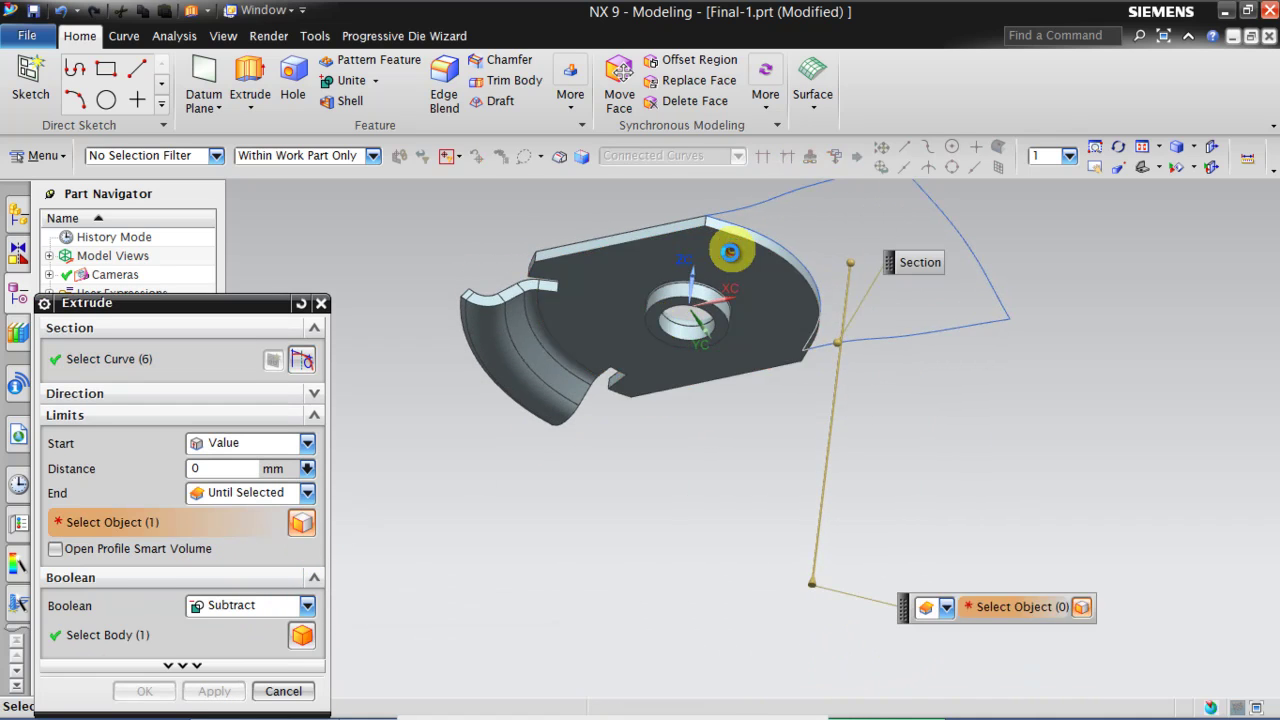
{"action": "left_click", "coordinate": [641, 314]}
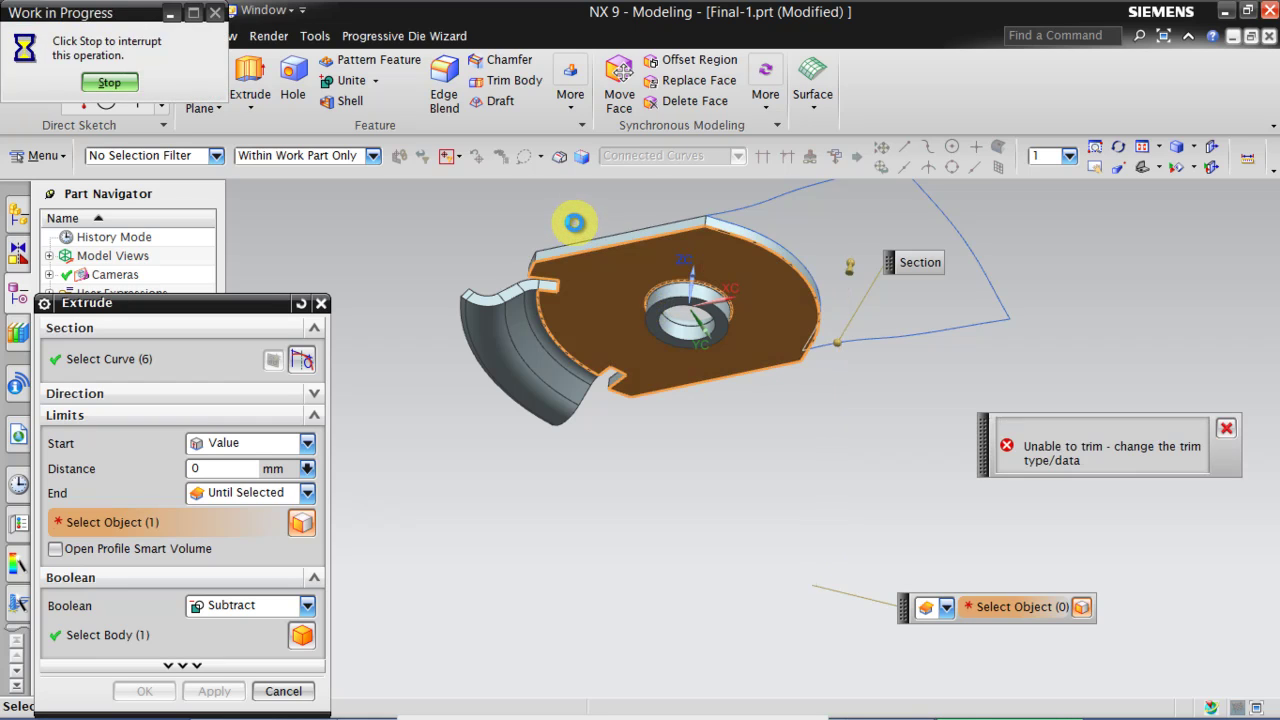
{"action": "middle_click_drag", "start_coordinate": [575, 222], "coordinate": [563, 337]}
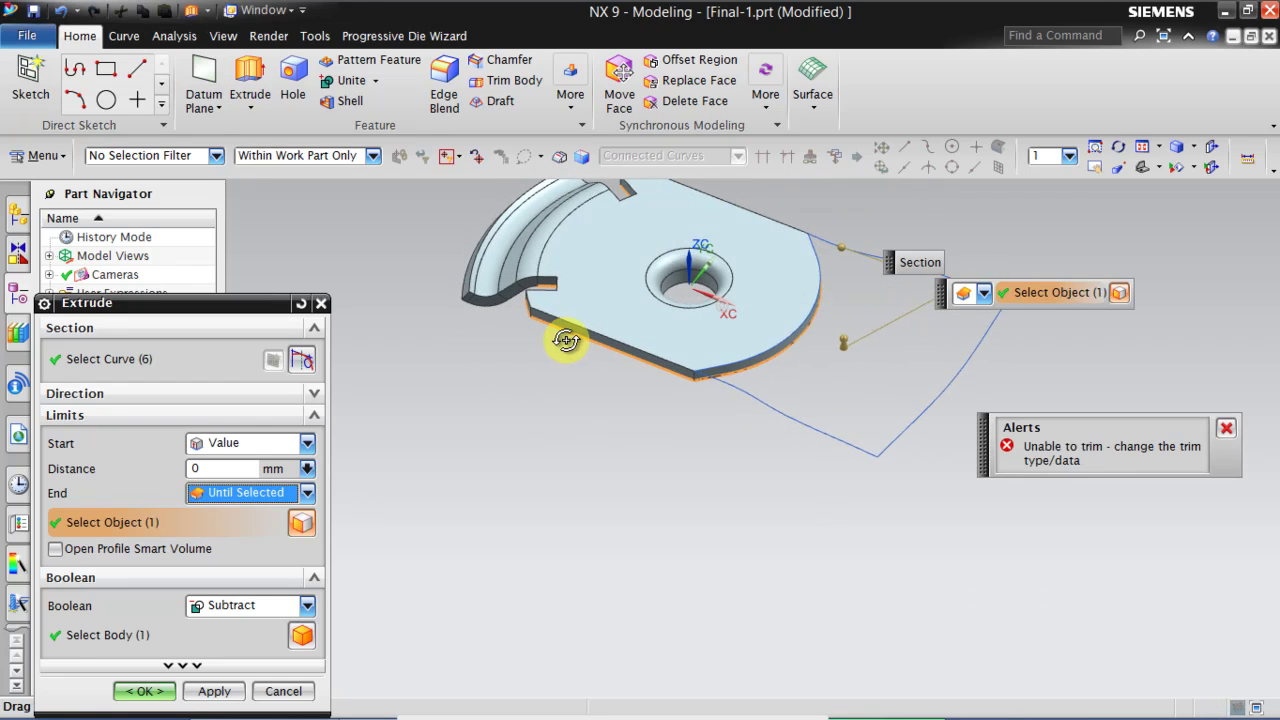
Set Boolean to Unite, end at a -0.8 mm value, and apply as Extrude (3)
{"action": "left_click", "coordinate": [225, 605]}
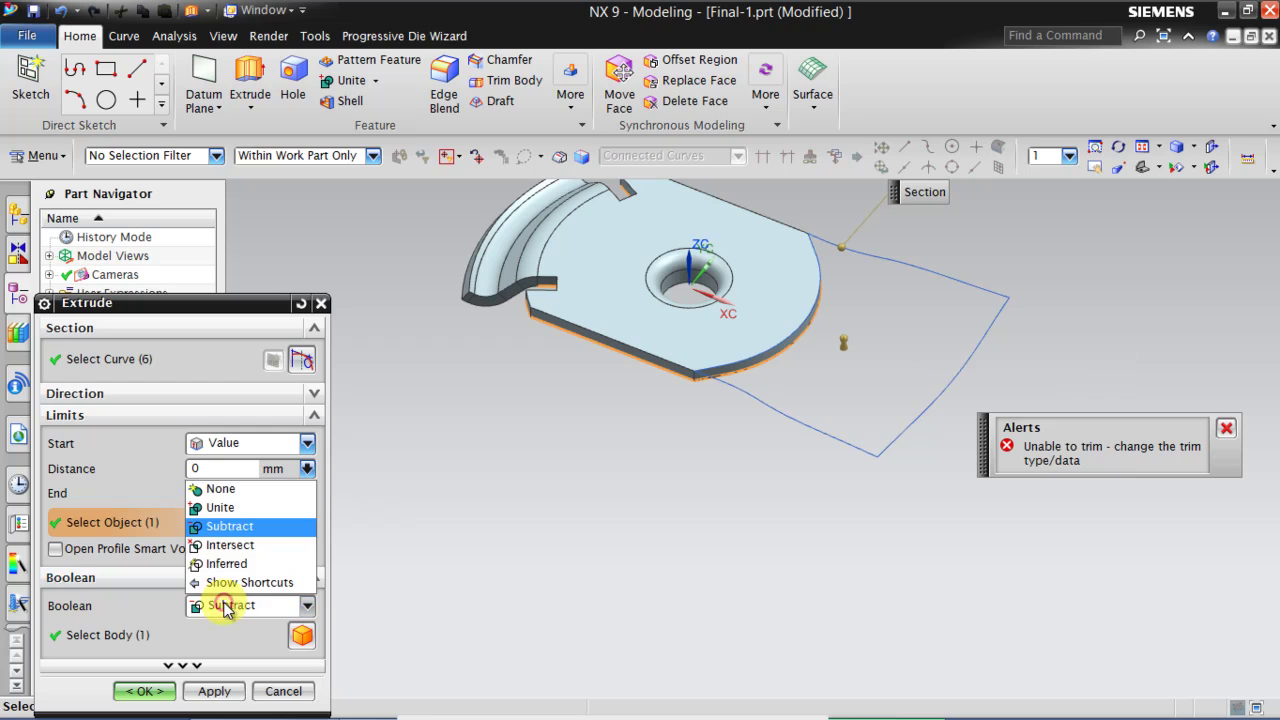
{"action": "left_click", "coordinate": [240, 510]}
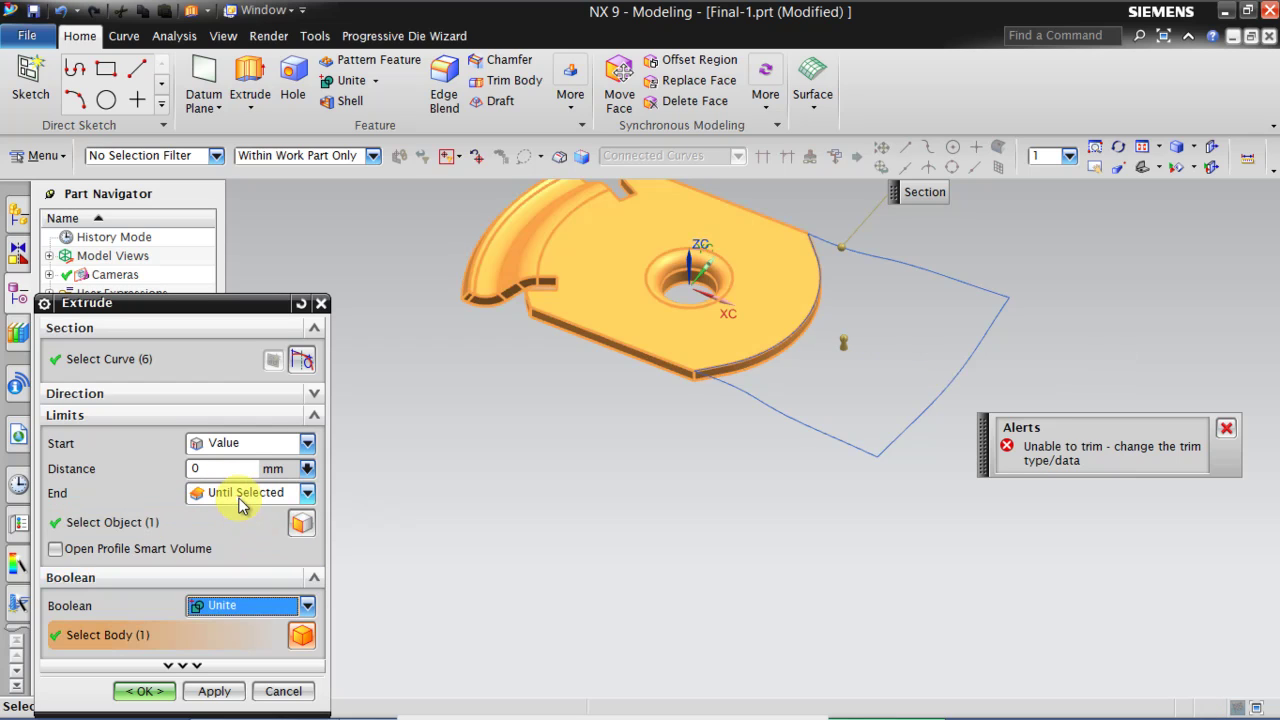
{"action": "left_click", "coordinate": [245, 493]}
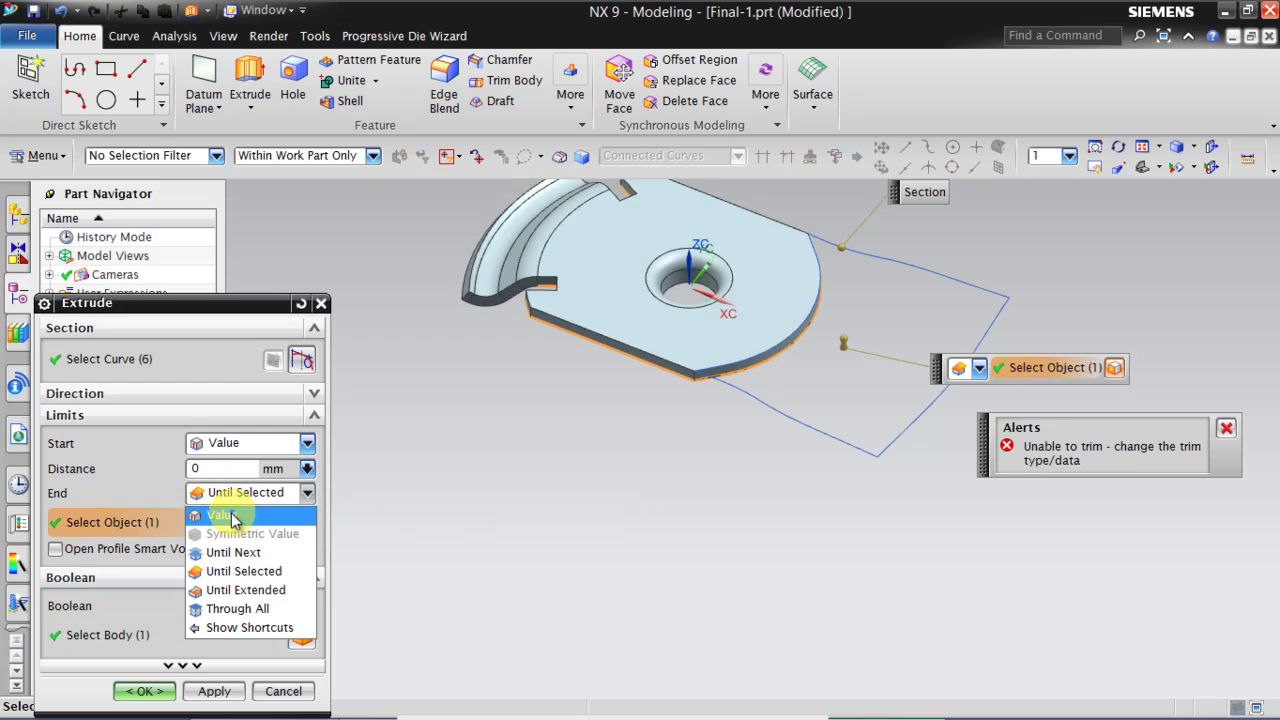
{"action": "left_click", "coordinate": [243, 512]}
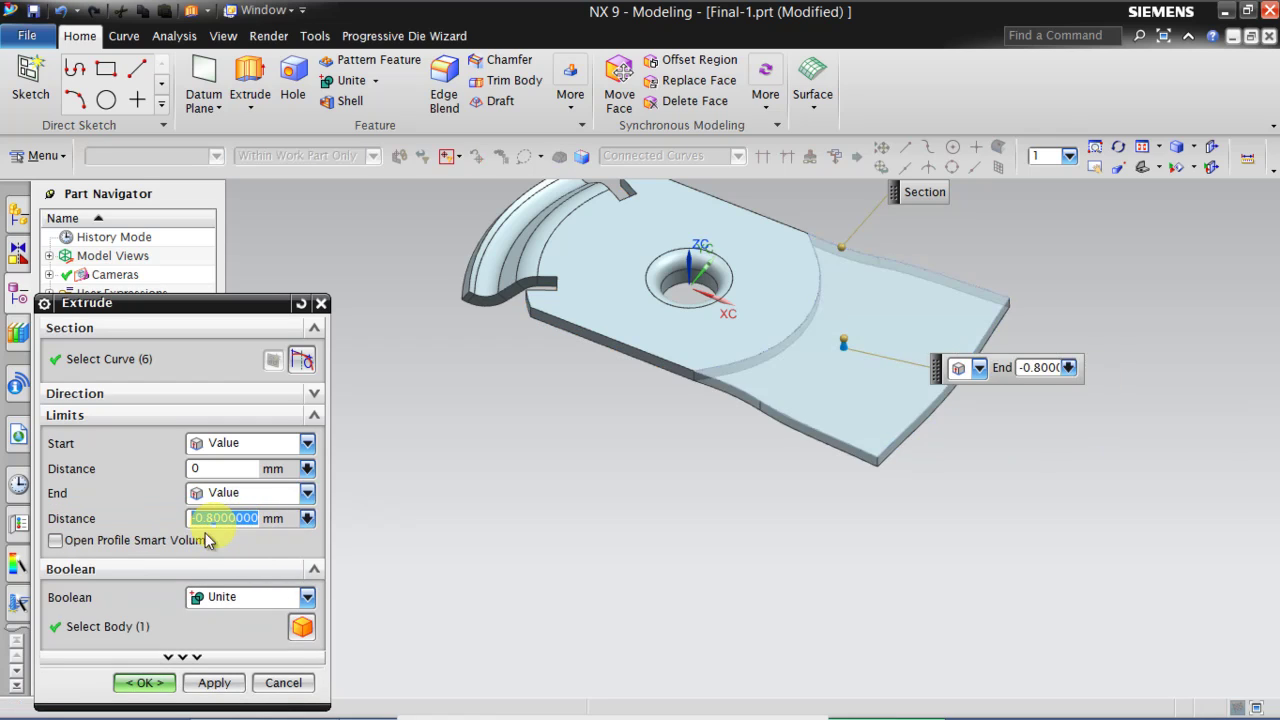
{"action": "left_click", "coordinate": [145, 683]}
{"action": "scroll", "coordinate": [797, 367], "scroll_direction": "up", "scroll_amount": 2}
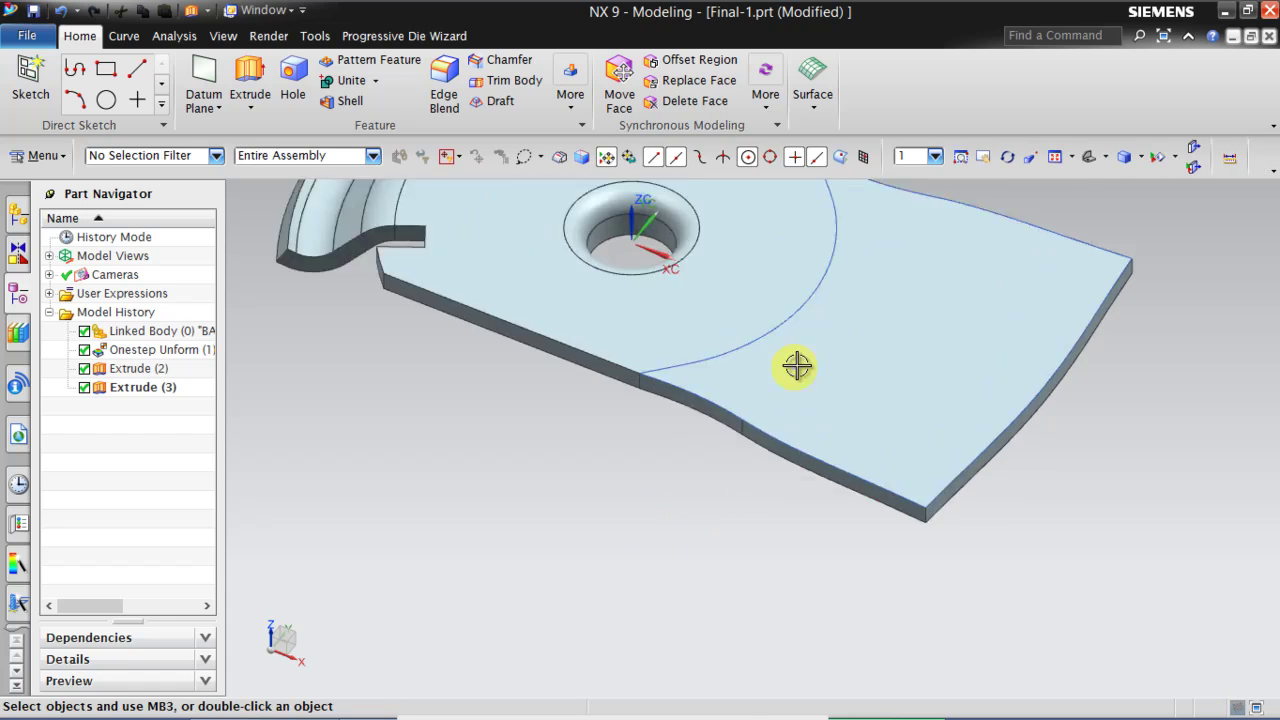
{"action": "middle_click_drag", "start_coordinate": [543, 543], "coordinate": [506, 594]}
{"action": "scroll", "coordinate": [471, 543], "scroll_direction": "down", "scroll_amount": 2}
{"action": "scroll", "coordinate": [560, 500], "scroll_direction": "up", "scroll_amount": 3}
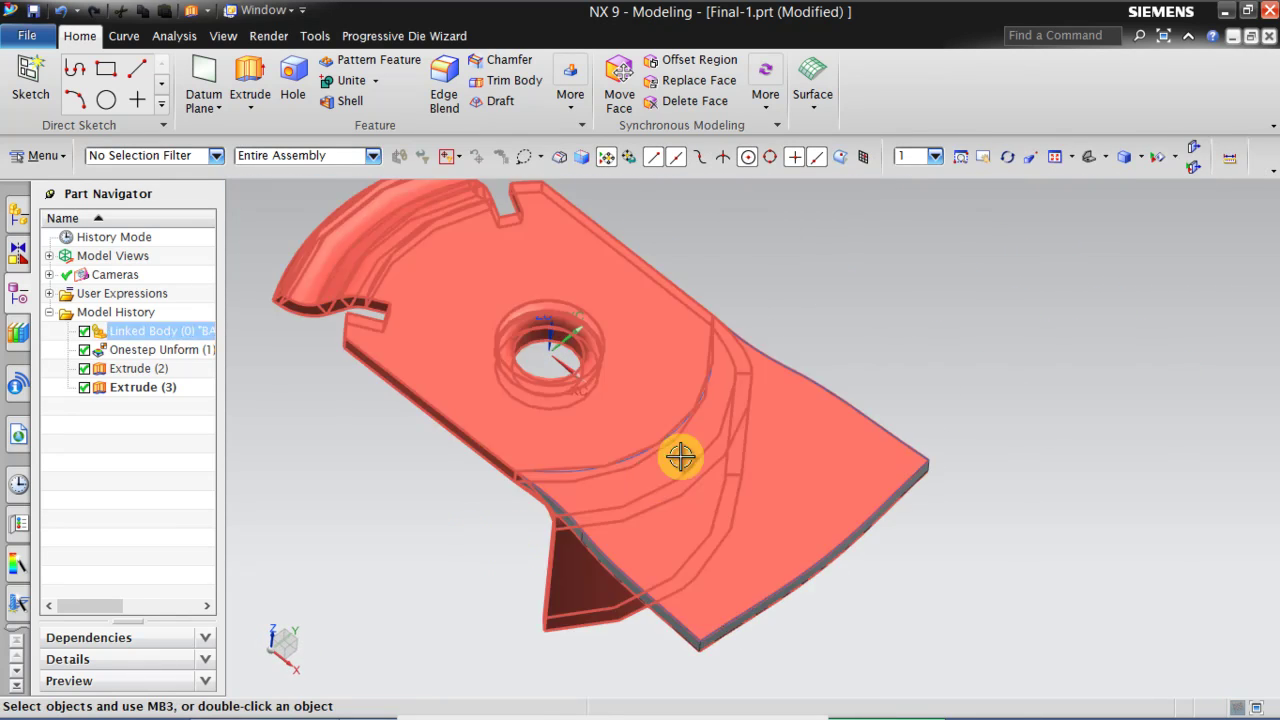
{"action": "key", "text": "Escape"}
{"action": "mouse_move", "coordinate": [686, 477]}
{"action": "middle_mouse_down"}
{"action": "mouse_move", "coordinate": [737, 326]}
{"action": "mouse_move", "coordinate": [687, 464]}
{"action": "middle_mouse_up"}
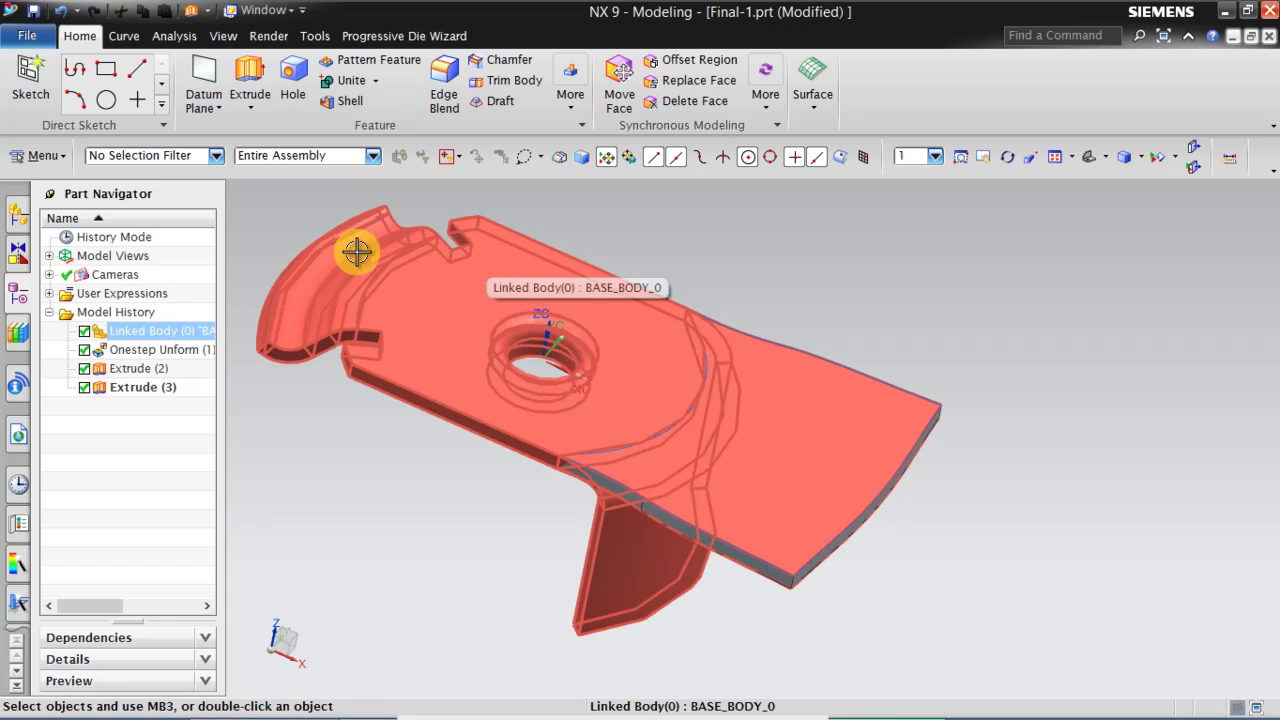
Open and close the Intermediate Stage definition from the progressive die tools
{"action": "left_click", "coordinate": [410, 37]}
{"action": "left_click", "coordinate": [16, 72]}
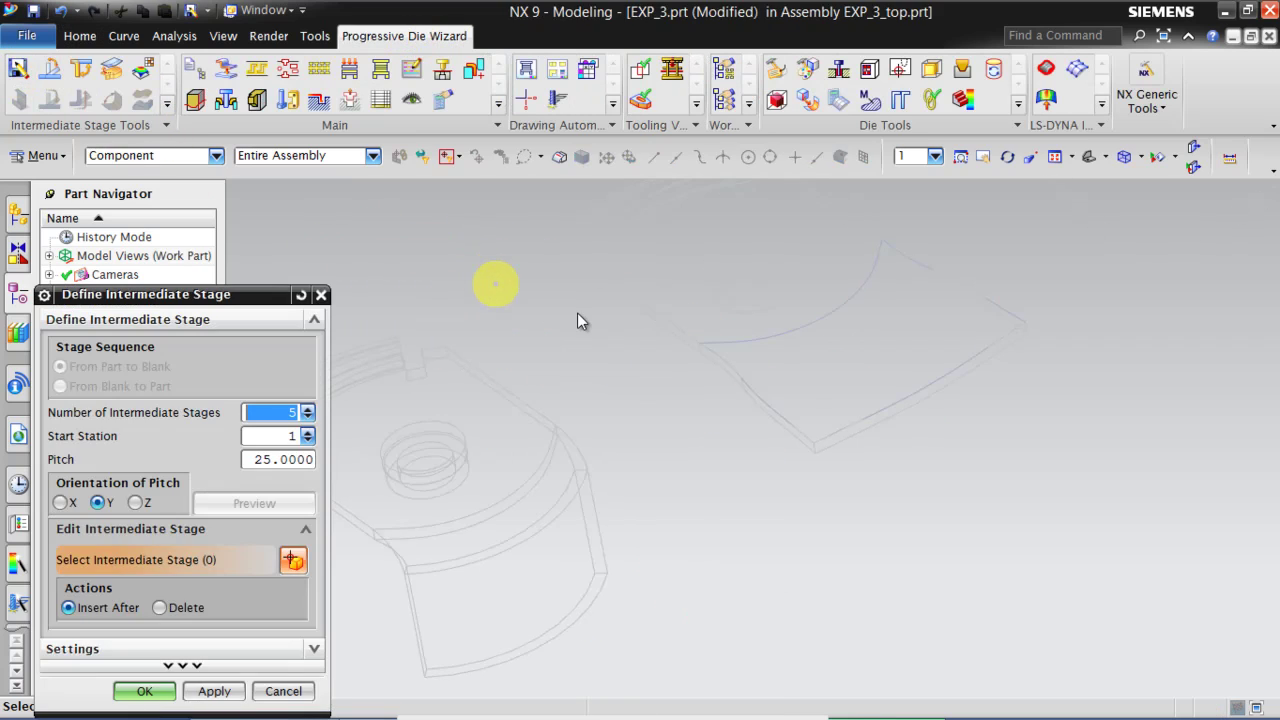
{"action": "left_click", "coordinate": [283, 691]}
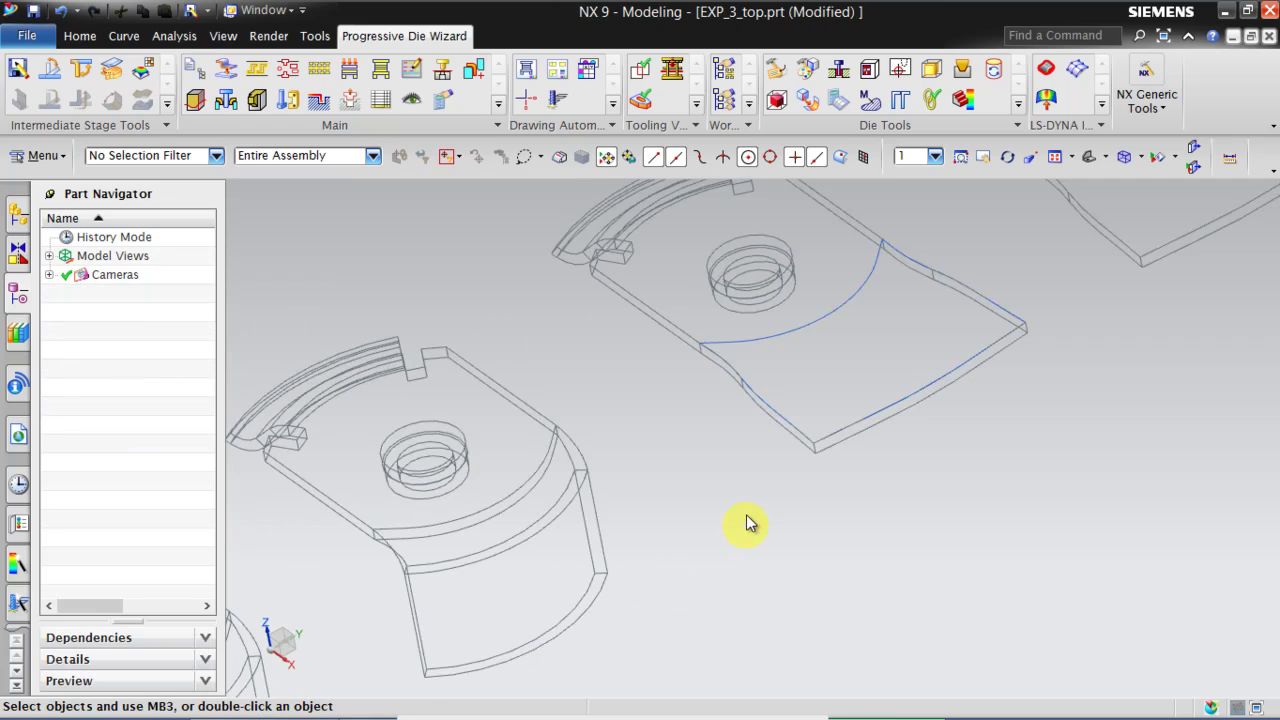
Make the fourth stage, Final-3.prt, the work part and orbit it upright
{"action": "scroll", "coordinate": [614, 420], "scroll_direction": "down", "scroll_amount": 2}
{"action": "scroll", "coordinate": [589, 246], "scroll_direction": "up", "scroll_amount": 2}
{"action": "scroll", "coordinate": [380, 240], "scroll_direction": "down", "scroll_amount": 2}
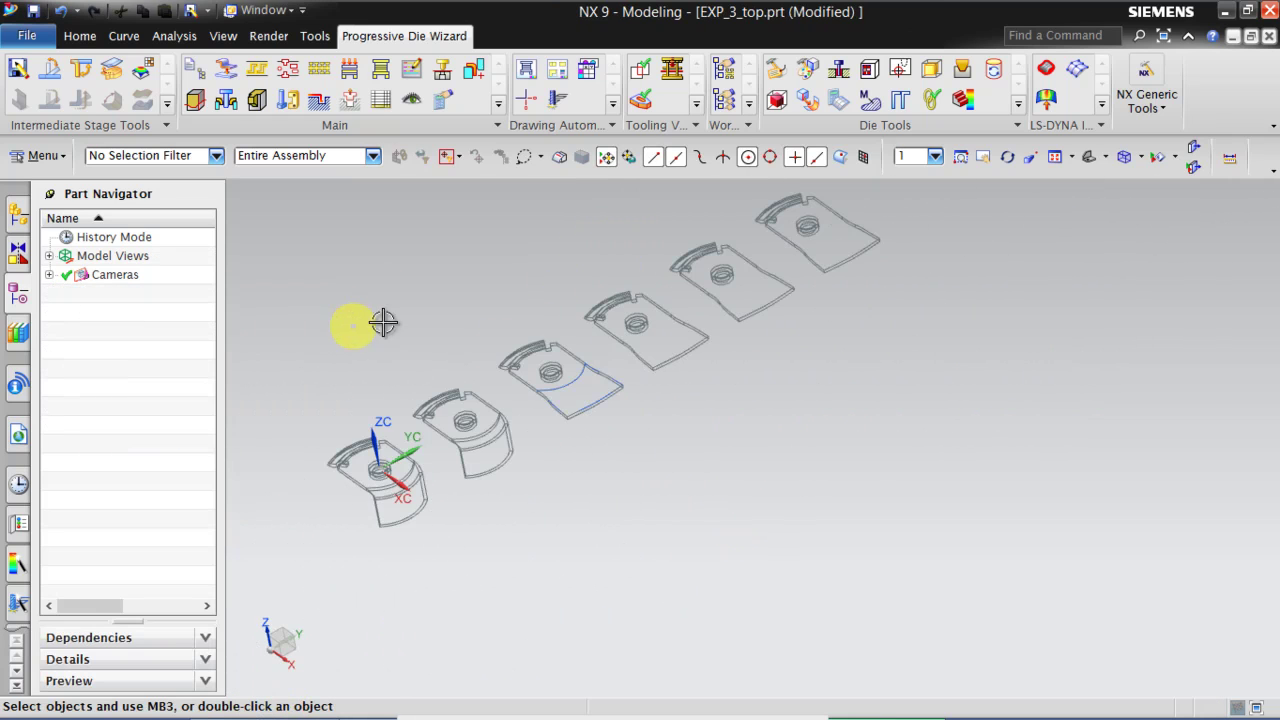
{"action": "scroll", "coordinate": [749, 569], "scroll_direction": "down", "scroll_amount": 1}
{"action": "scroll", "coordinate": [749, 569], "scroll_direction": "up", "scroll_amount": 2}
{"action": "scroll", "coordinate": [757, 584], "scroll_direction": "down", "scroll_amount": 1}
{"action": "scroll", "coordinate": [646, 451], "scroll_direction": "up", "scroll_amount": 3}
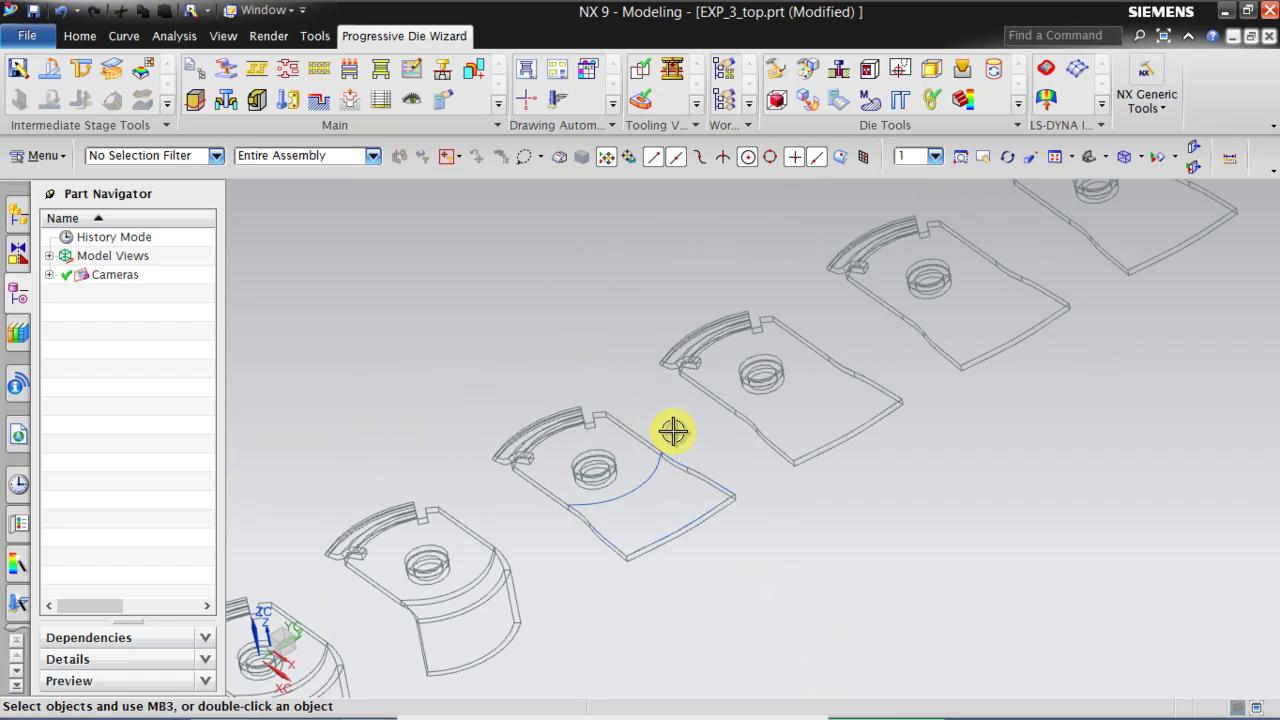
{"action": "scroll", "coordinate": [707, 494], "scroll_direction": "down", "scroll_amount": 2}
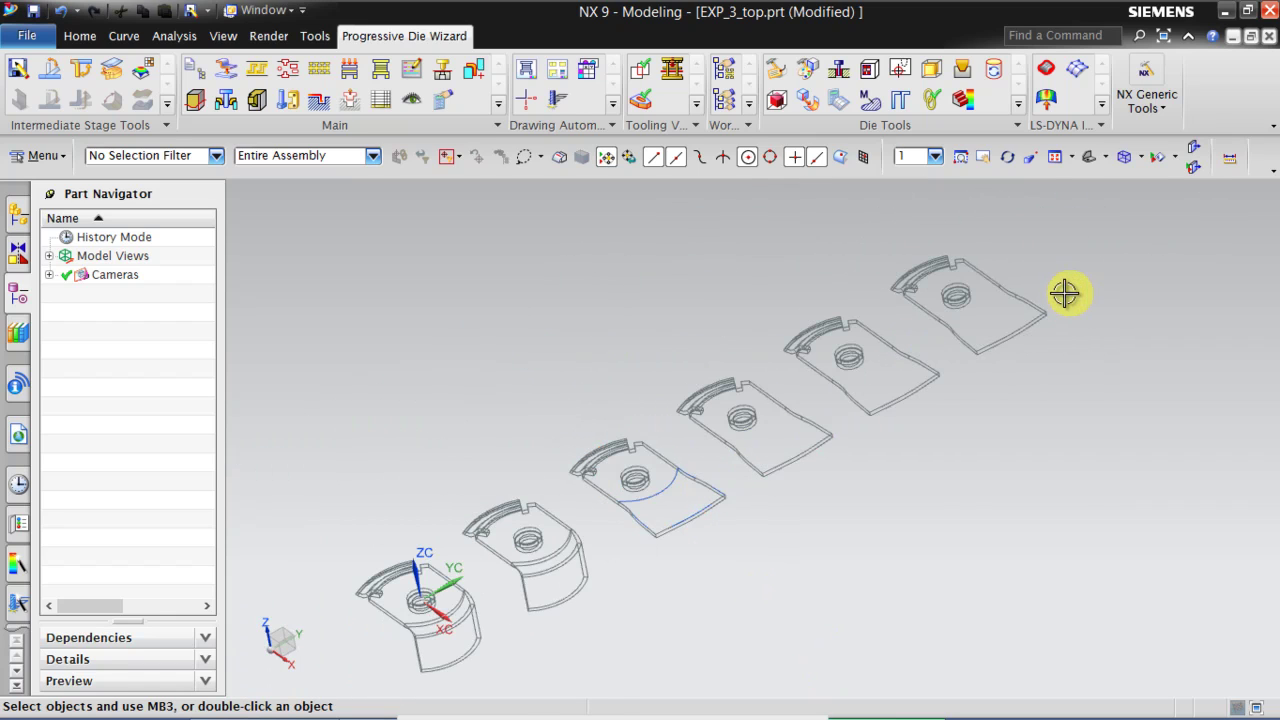
{"action": "scroll", "coordinate": [643, 505], "scroll_direction": "up", "scroll_amount": 1}
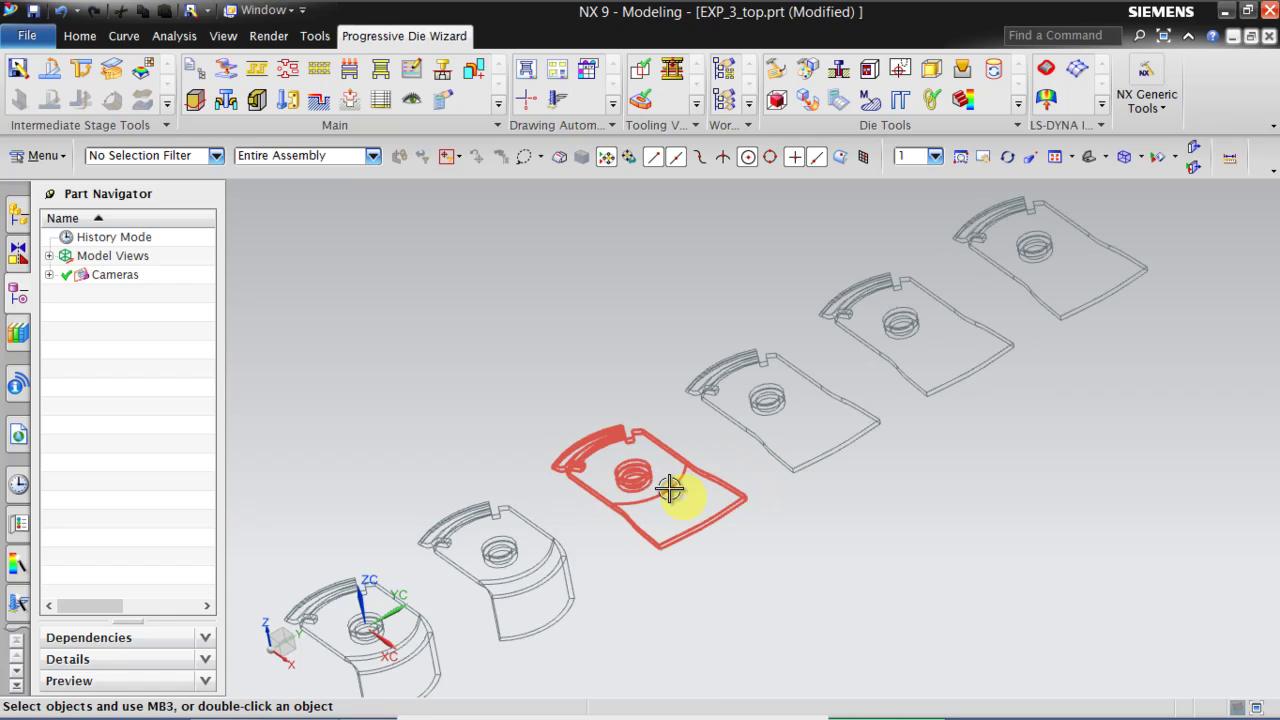
{"action": "scroll", "coordinate": [870, 310], "scroll_direction": "up", "scroll_amount": 2}
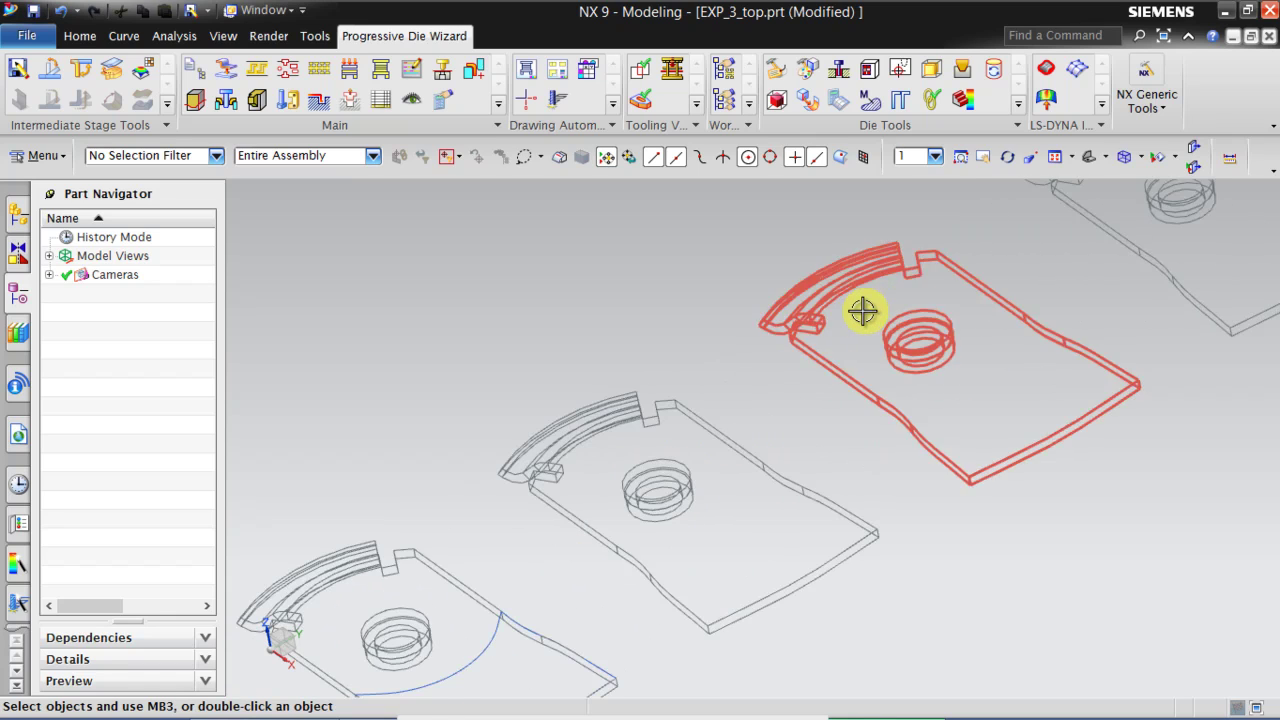
{"action": "double_click", "coordinate": [878, 305]}
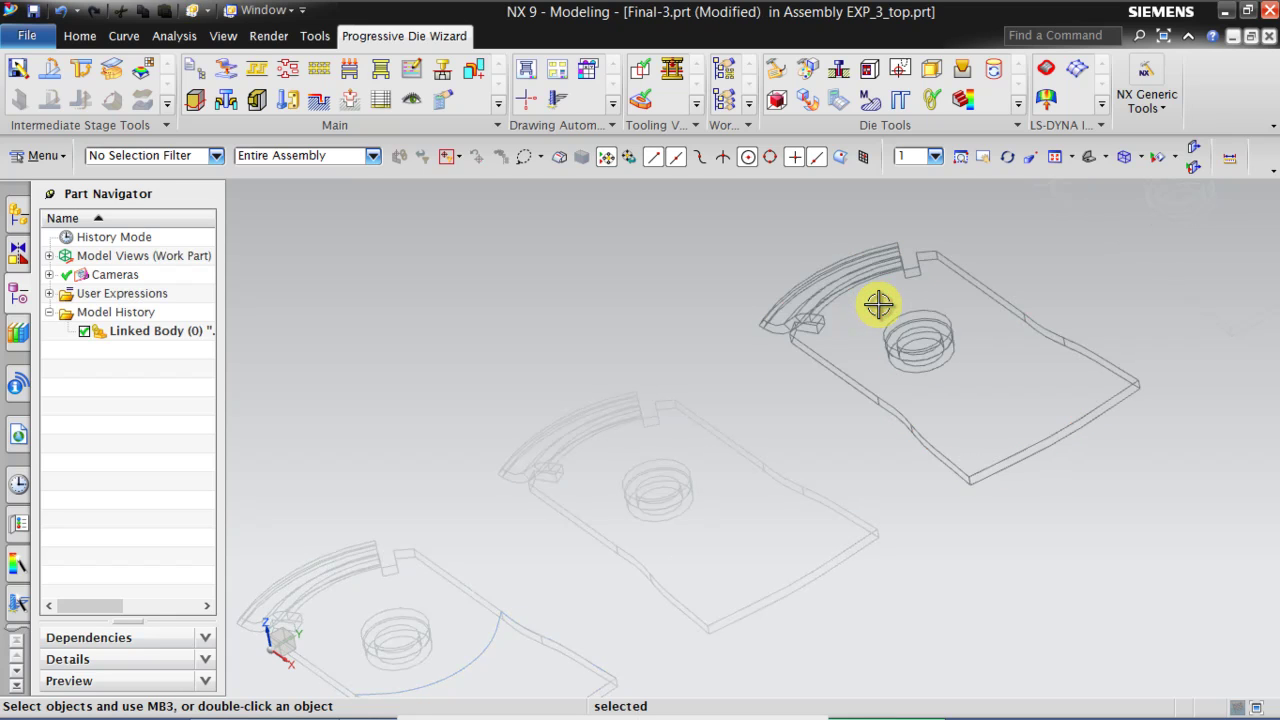
{"action": "scroll", "coordinate": [710, 365], "scroll_direction": "down", "scroll_amount": 2}
{"action": "middle_click_drag", "start_coordinate": [718, 355], "coordinate": [784, 360]}
{"action": "scroll", "coordinate": [560, 430], "scroll_direction": "up", "scroll_amount": 5}
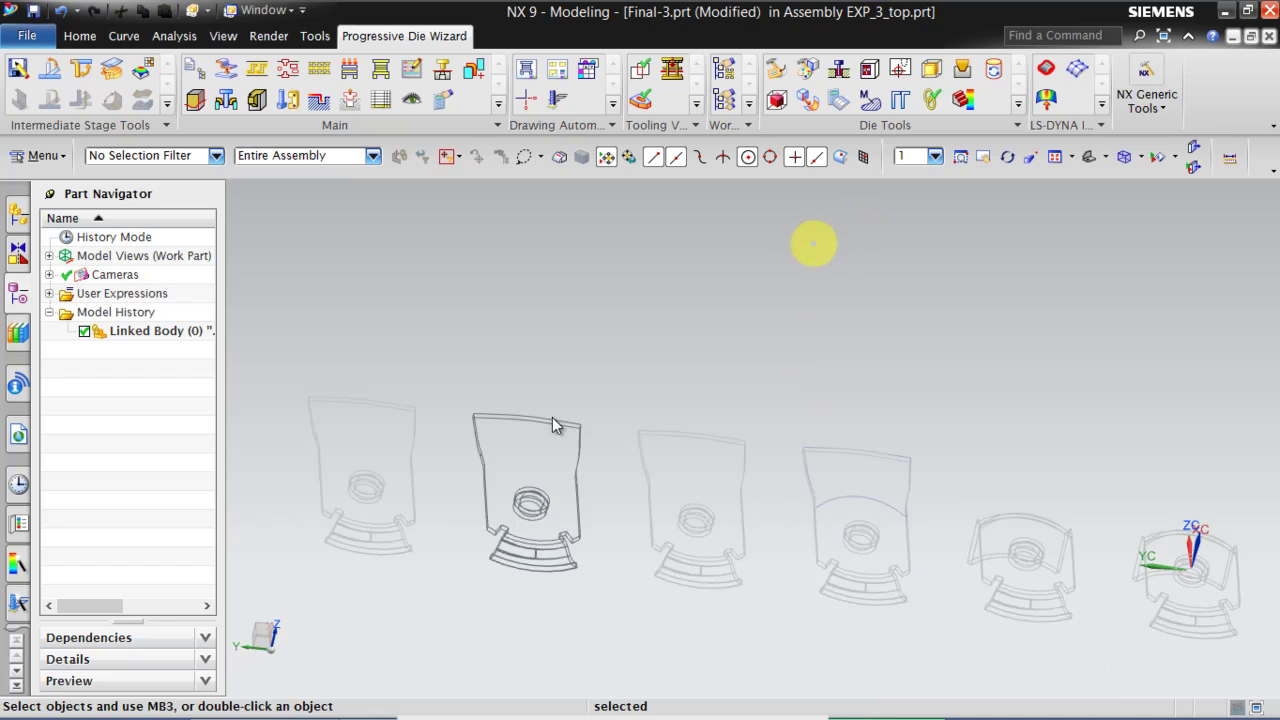
{"action": "scroll", "coordinate": [571, 420], "scroll_direction": "down", "scroll_amount": 1}
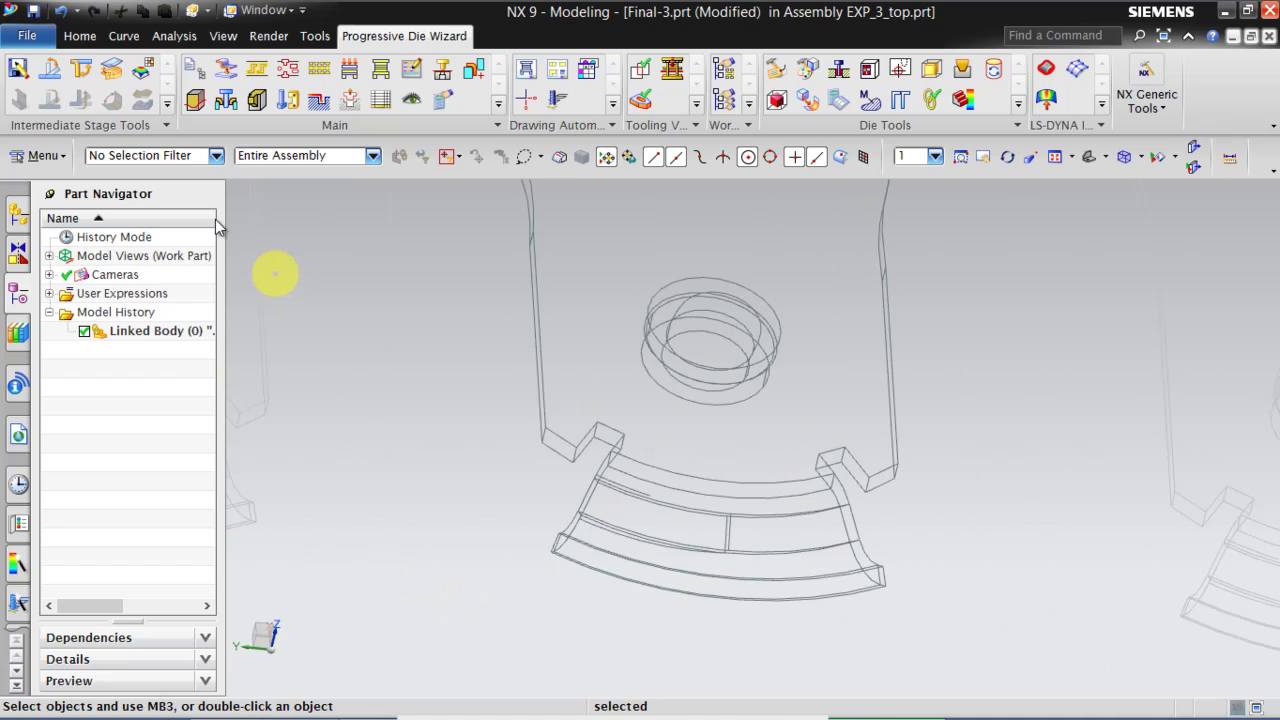
Start Analyze Formability - One-step with Type set to Intermediate Unform
{"action": "left_click", "coordinate": [145, 70]}
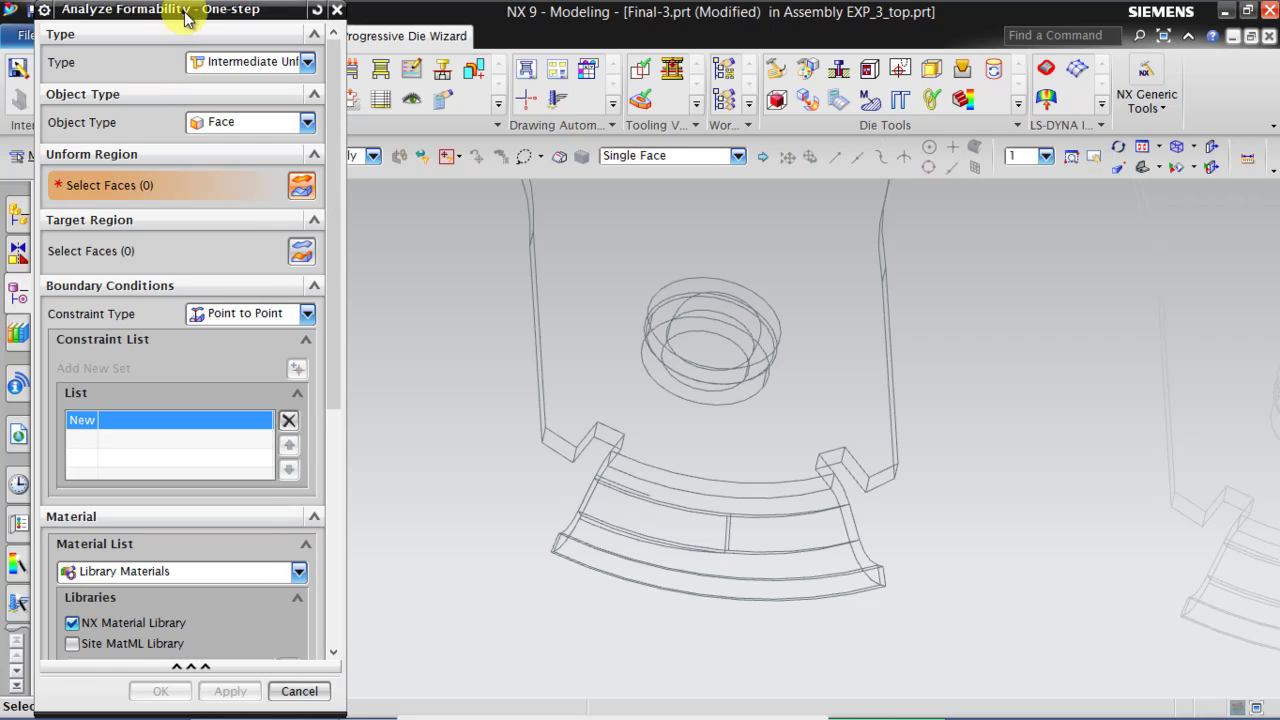
{"action": "left_click", "coordinate": [217, 62]}
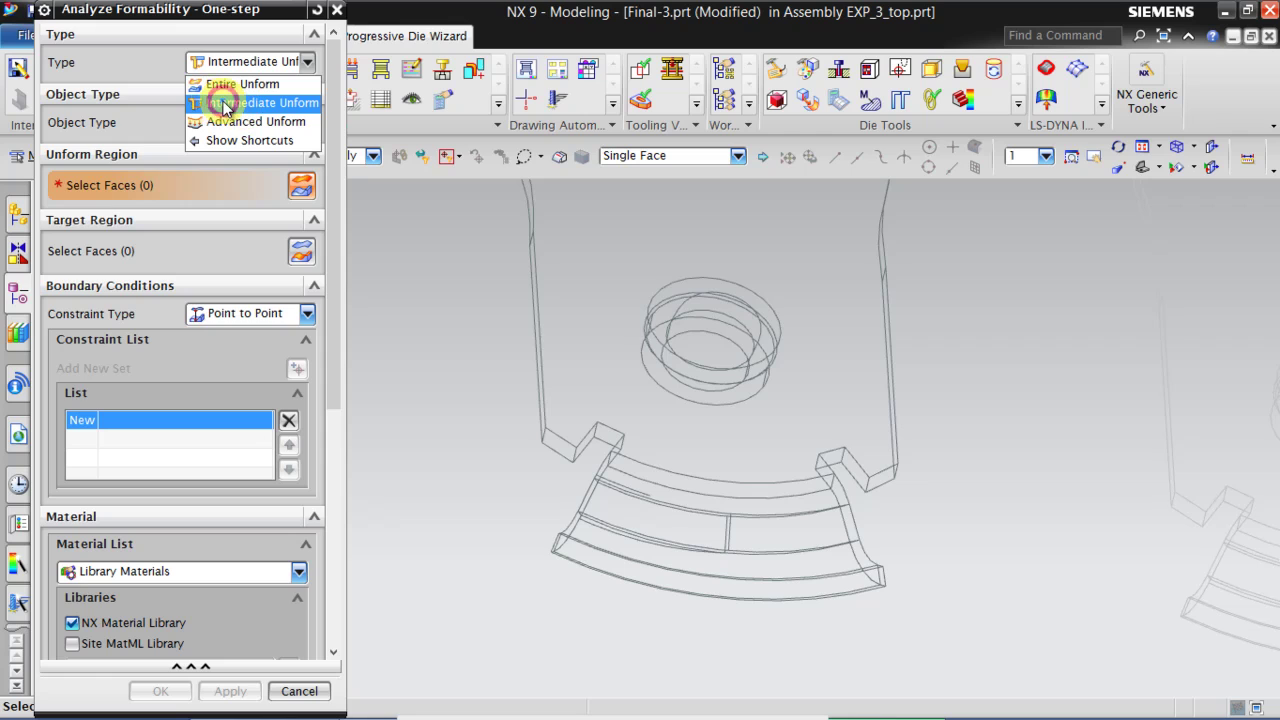
{"action": "left_click", "coordinate": [225, 104]}
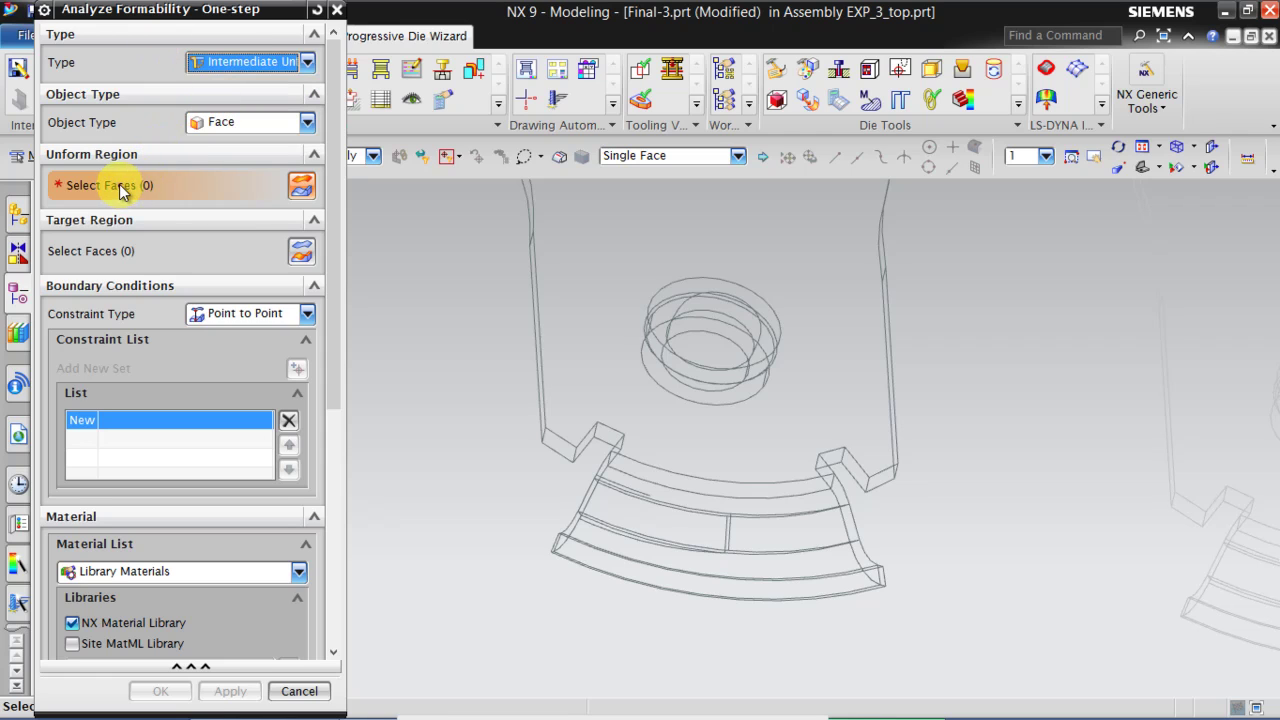
{"action": "left_click", "coordinate": [187, 252]}
{"action": "scroll", "coordinate": [829, 537], "scroll_direction": "up", "scroll_amount": 3}
{"action": "scroll", "coordinate": [674, 531], "scroll_direction": "down", "scroll_amount": 4}
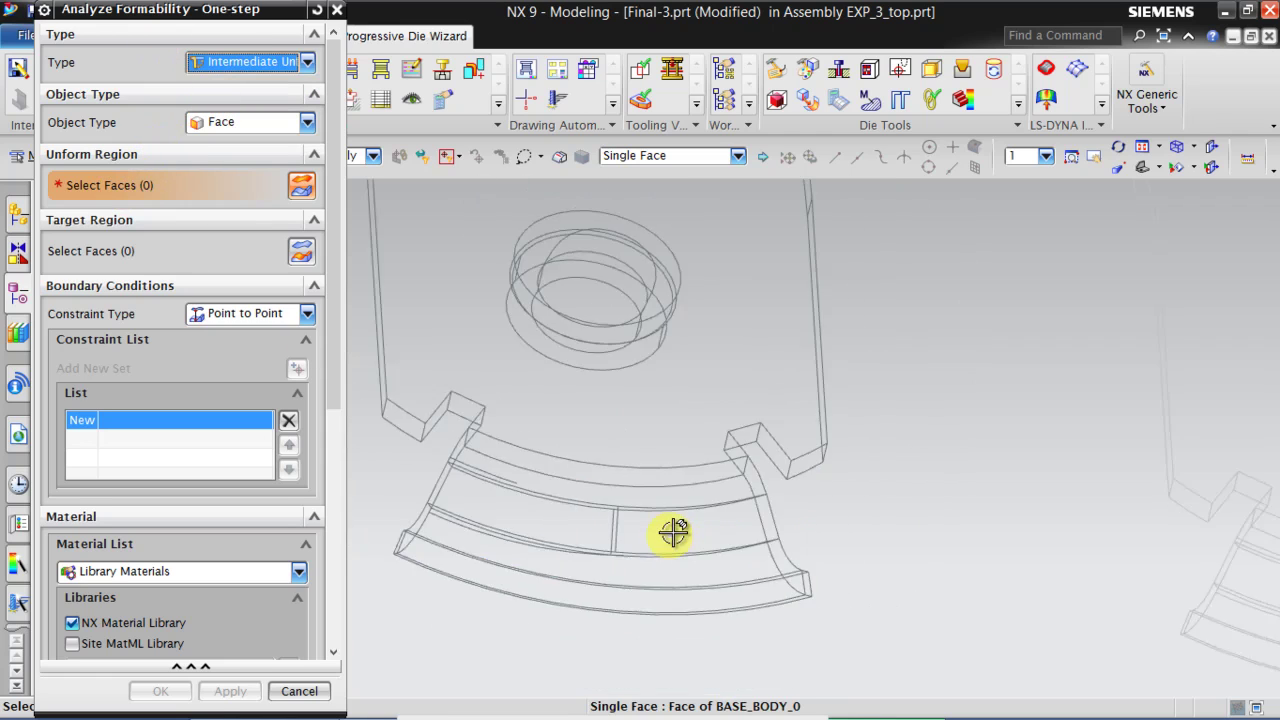
{"action": "middle_click_drag", "start_coordinate": [617, 623], "coordinate": [656, 545]}
{"action": "scroll", "coordinate": [872, 410], "scroll_direction": "up", "scroll_amount": 2}
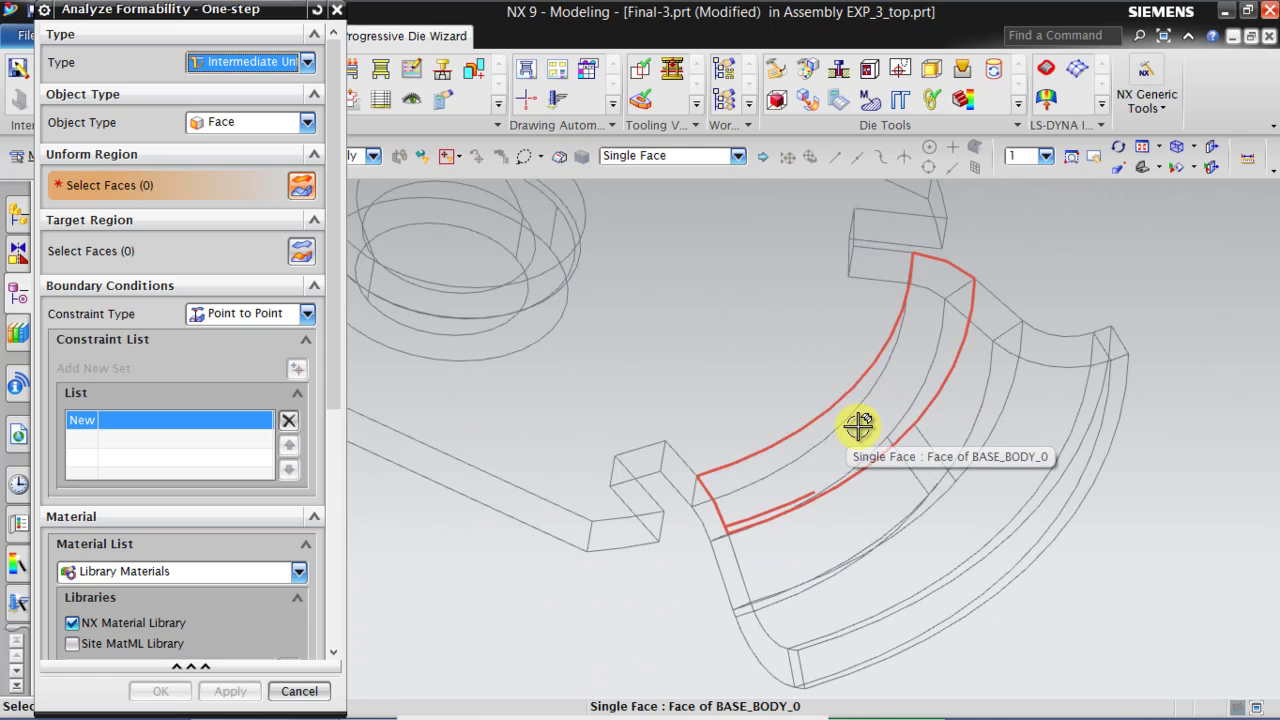
Switch to Shaded with Edges and select the four curved flange faces as Unform Region
{"action": "left_click", "coordinate": [1193, 147]}
{"action": "left_click", "coordinate": [1085, 170]}
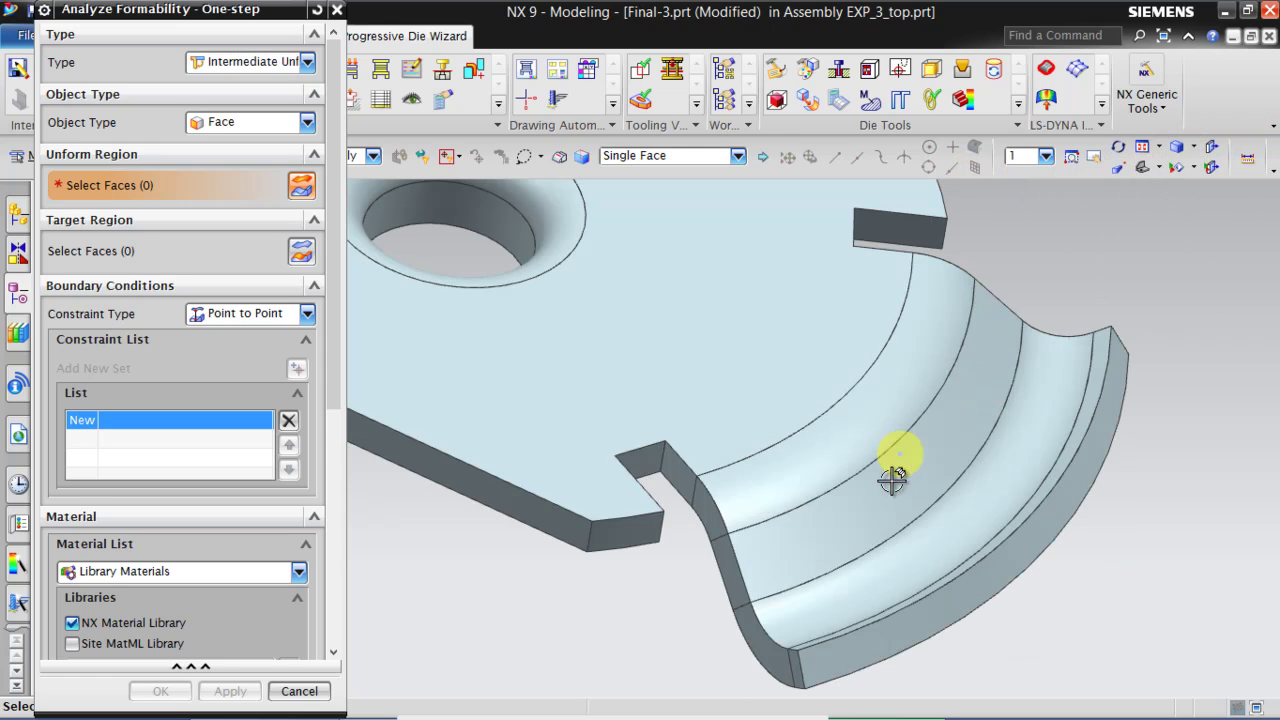
{"action": "left_click", "coordinate": [872, 428]}
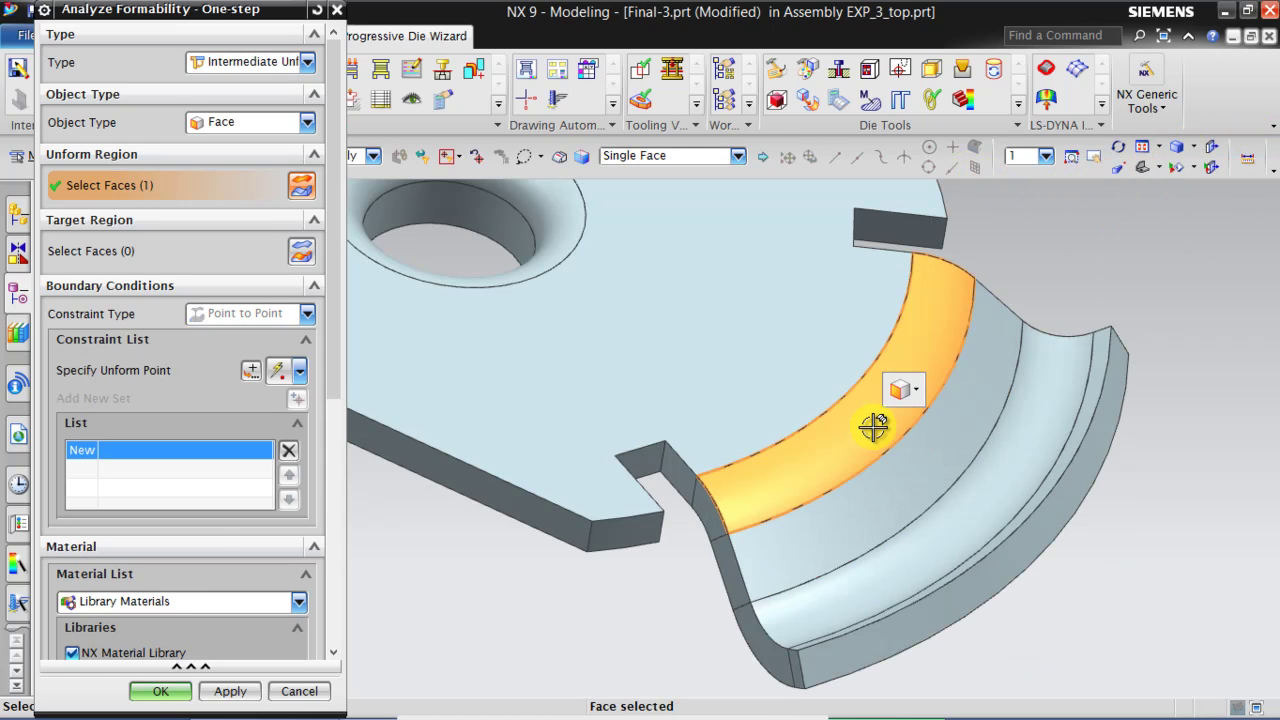
{"action": "left_click", "coordinate": [889, 489]}
{"action": "left_click", "coordinate": [945, 529]}
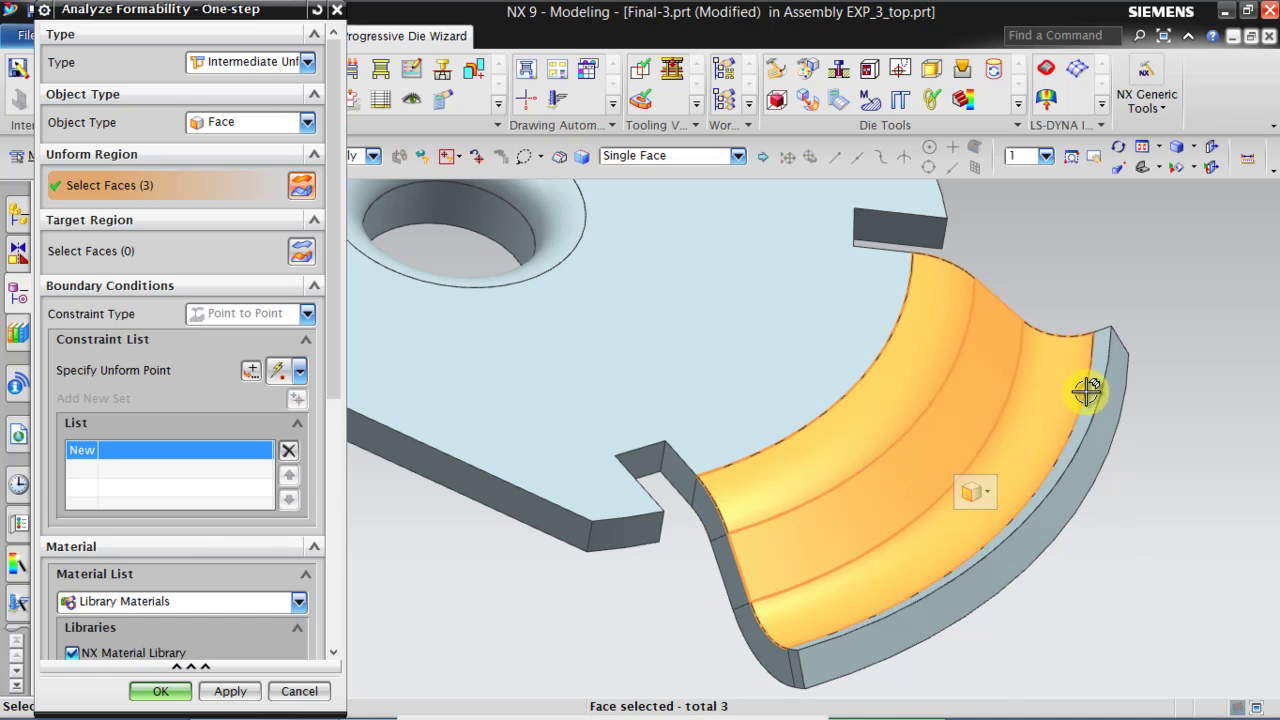
{"action": "scroll", "coordinate": [1086, 391], "scroll_direction": "up", "scroll_amount": 3}
{"action": "left_click", "coordinate": [1094, 409]}
{"action": "scroll", "coordinate": [1070, 365], "scroll_direction": "down", "scroll_amount": 2}
{"action": "scroll", "coordinate": [1070, 365], "scroll_direction": "down", "scroll_amount": 3}
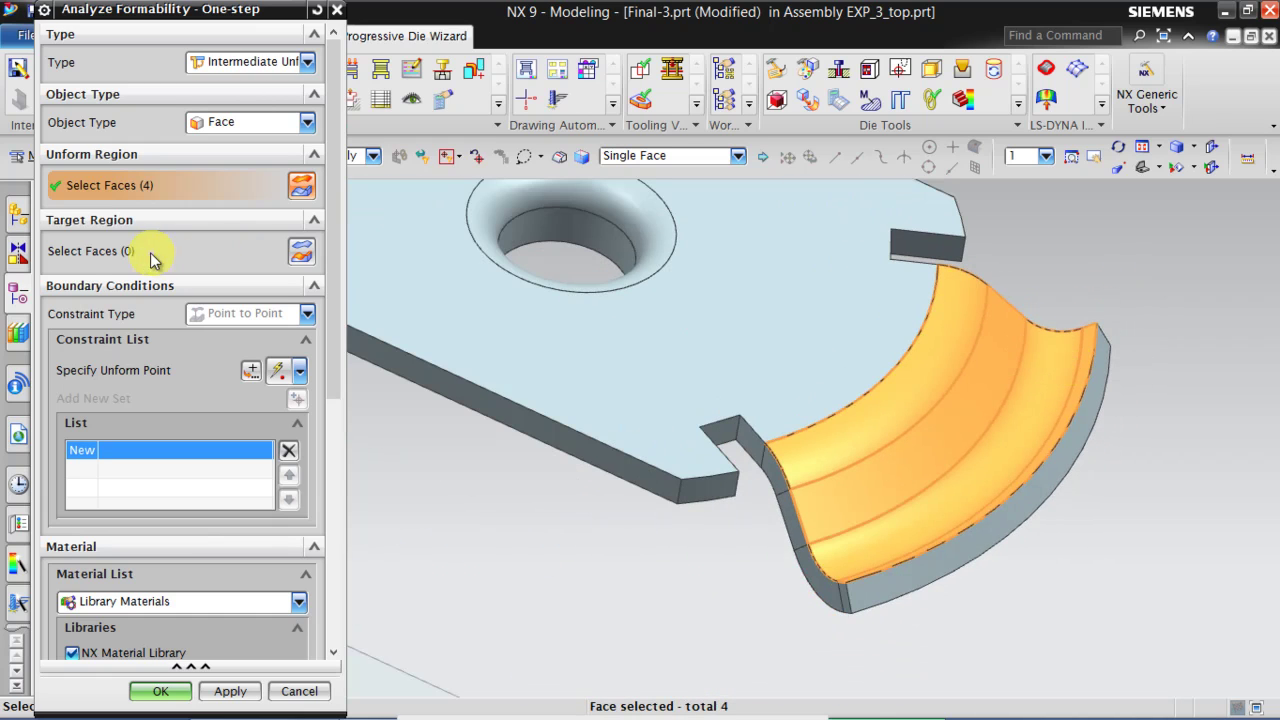
Begin picking the flat main face as the Target Region
{"action": "left_click", "coordinate": [103, 250]}
{"action": "scroll", "coordinate": [654, 571], "scroll_direction": "down", "scroll_amount": 2}
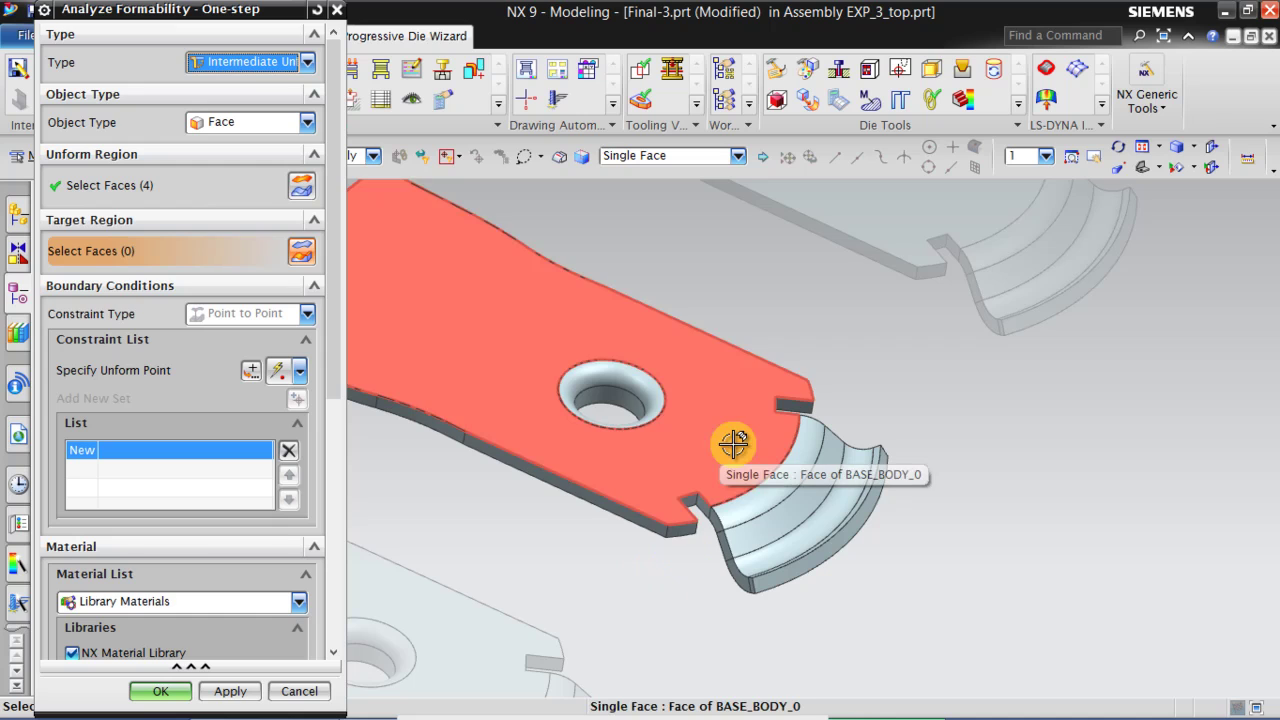
{"action": "left_click", "coordinate": [735, 444]}
Confirm the flat main face as target and pick Steel from the Materials list
{"action": "left_click", "coordinate": [863, 457]}
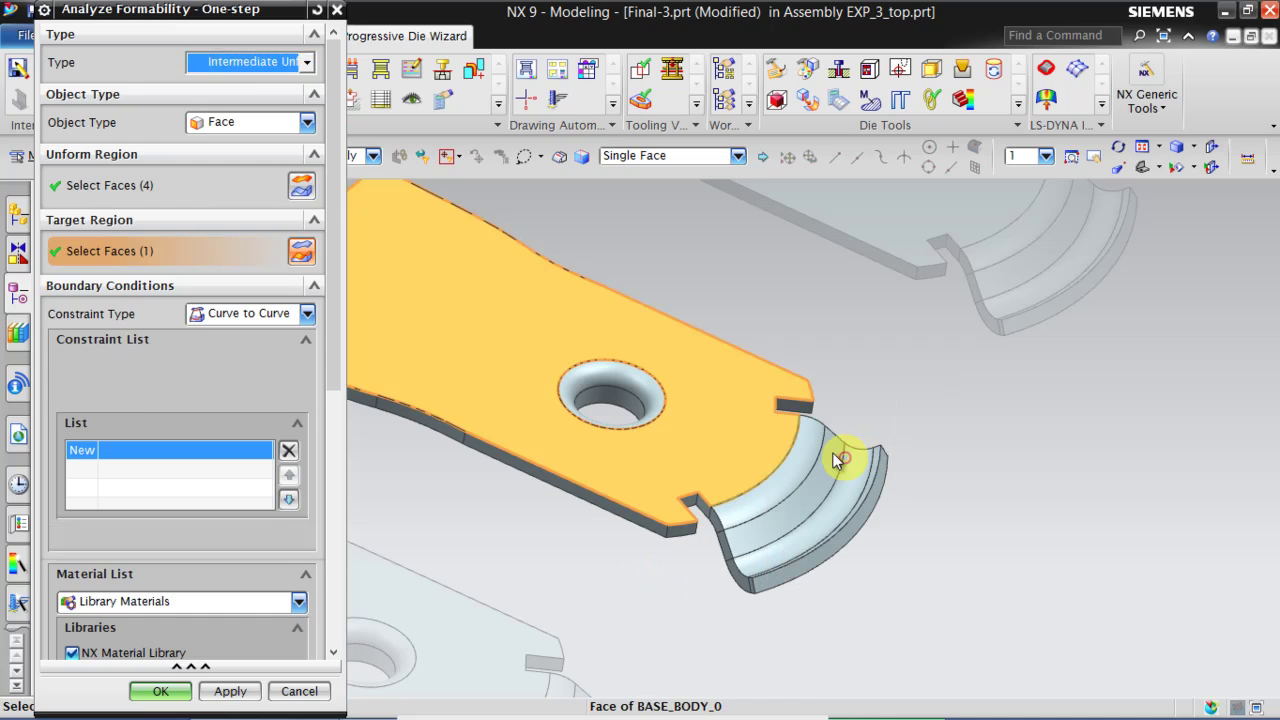
{"action": "scroll", "coordinate": [185, 470], "scroll_direction": "down", "scroll_amount": 3}
{"action": "scroll", "coordinate": [186, 521], "scroll_direction": "down", "scroll_amount": 1}
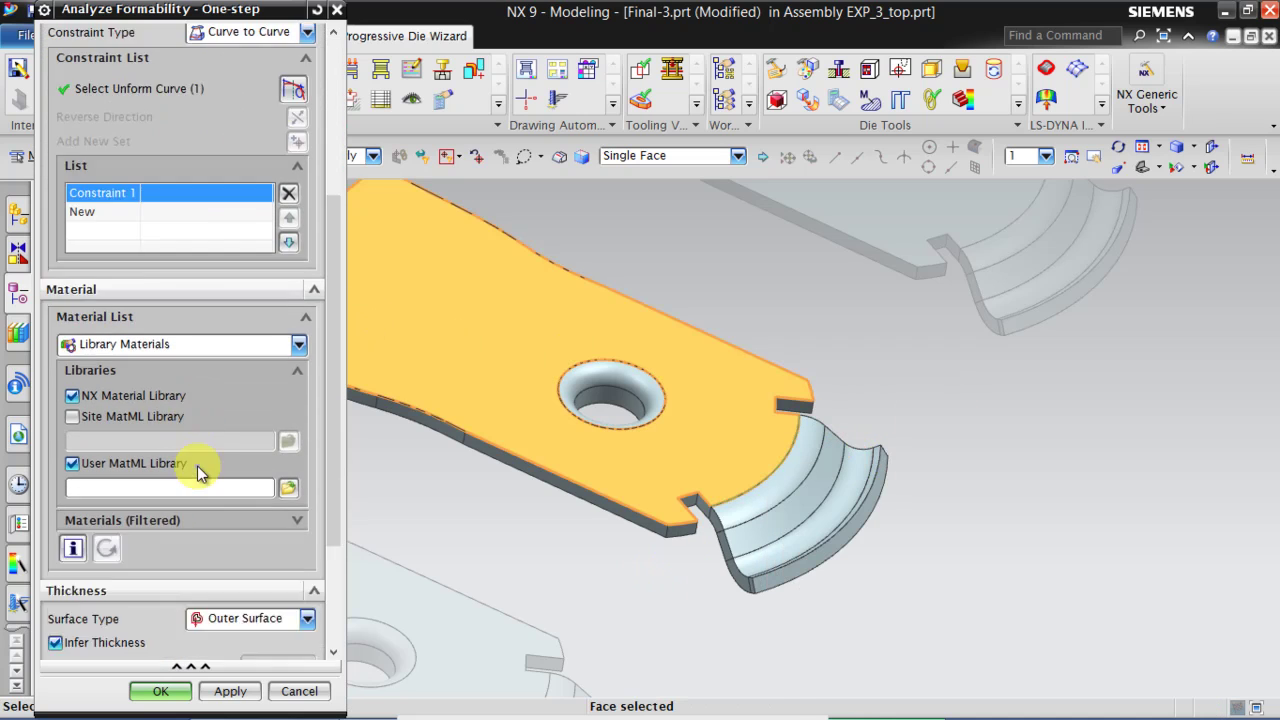
{"action": "left_click", "coordinate": [297, 524]}
{"action": "scroll", "coordinate": [177, 443], "scroll_direction": "down", "scroll_amount": 1}
{"action": "left_click", "coordinate": [86, 362]}
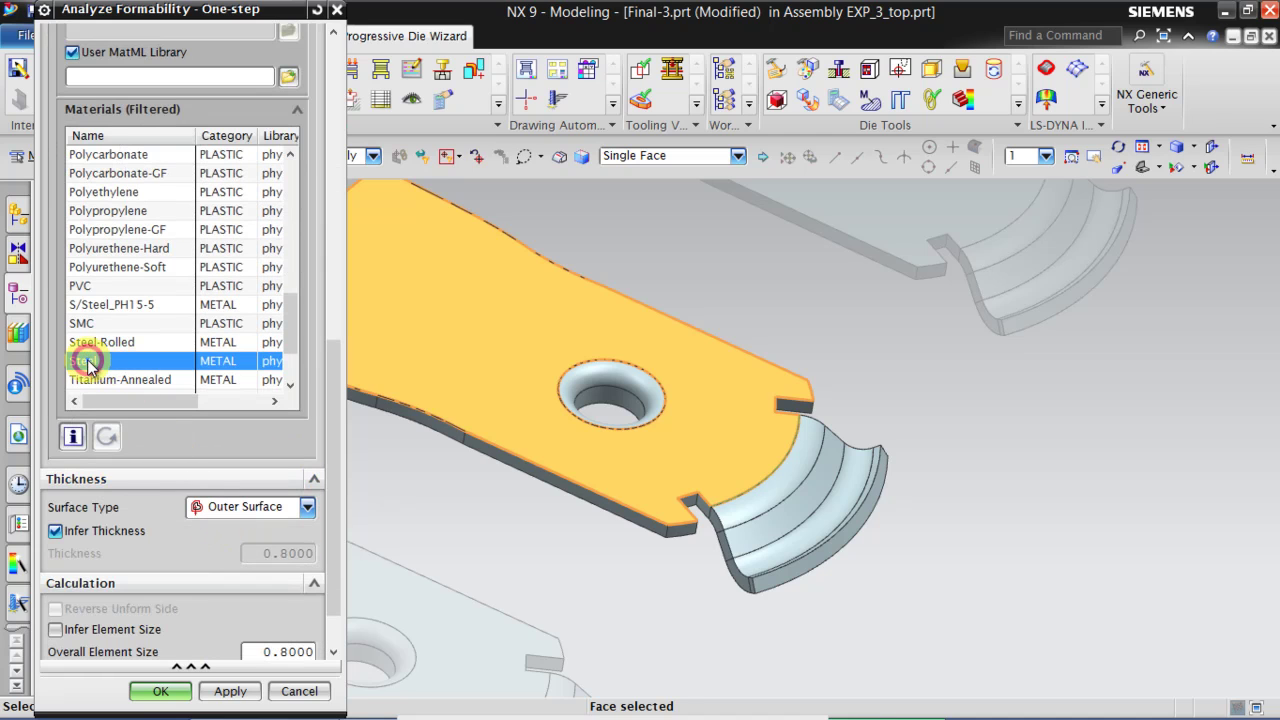
{"action": "left_click", "coordinate": [297, 109]}
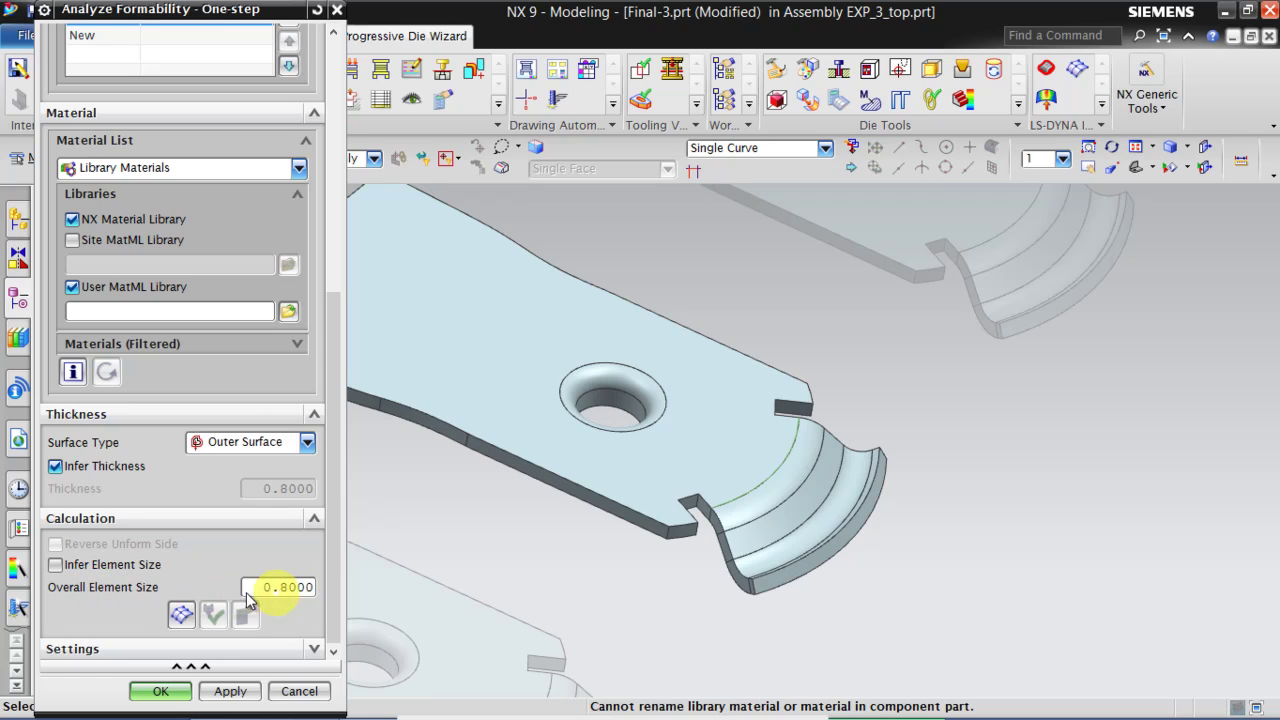
Generate the 0.8-size triangular mesh, inspect it, and pass the Mesh Quality Check
{"action": "left_click", "coordinate": [182, 615]}
{"action": "left_click", "coordinate": [182, 615]}
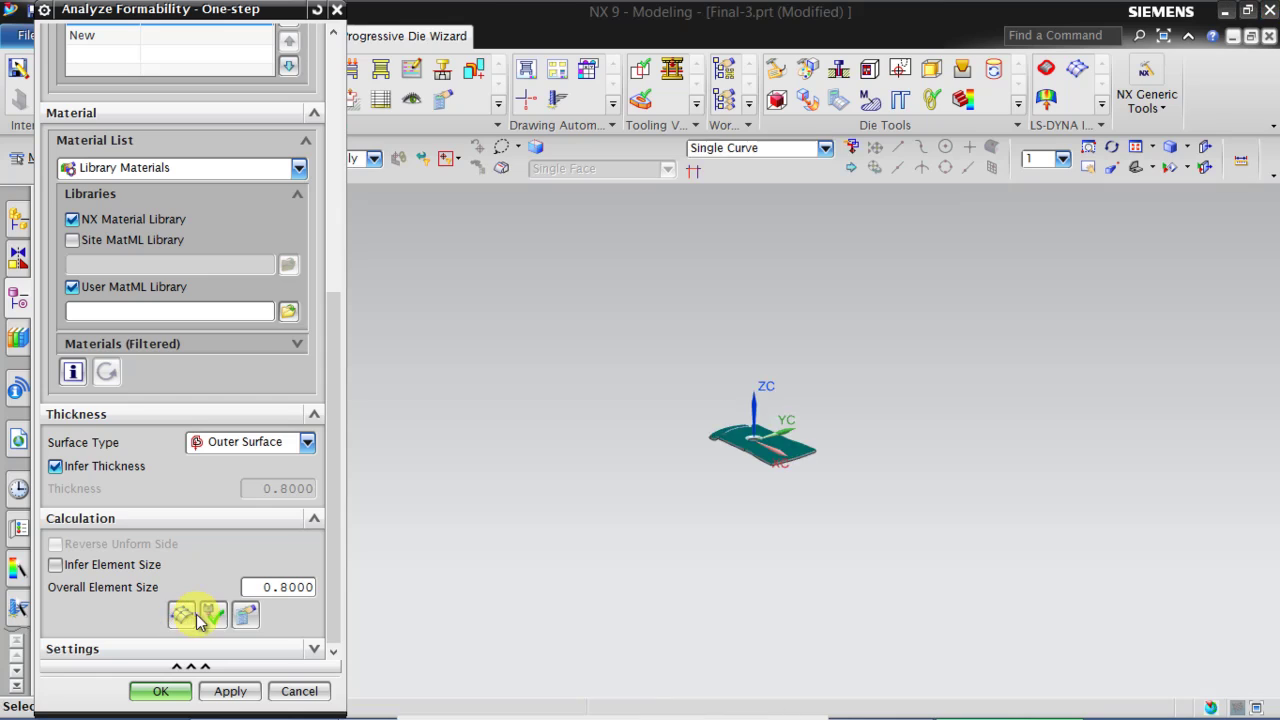
{"action": "scroll", "coordinate": [700, 440], "scroll_direction": "up", "scroll_amount": 8}
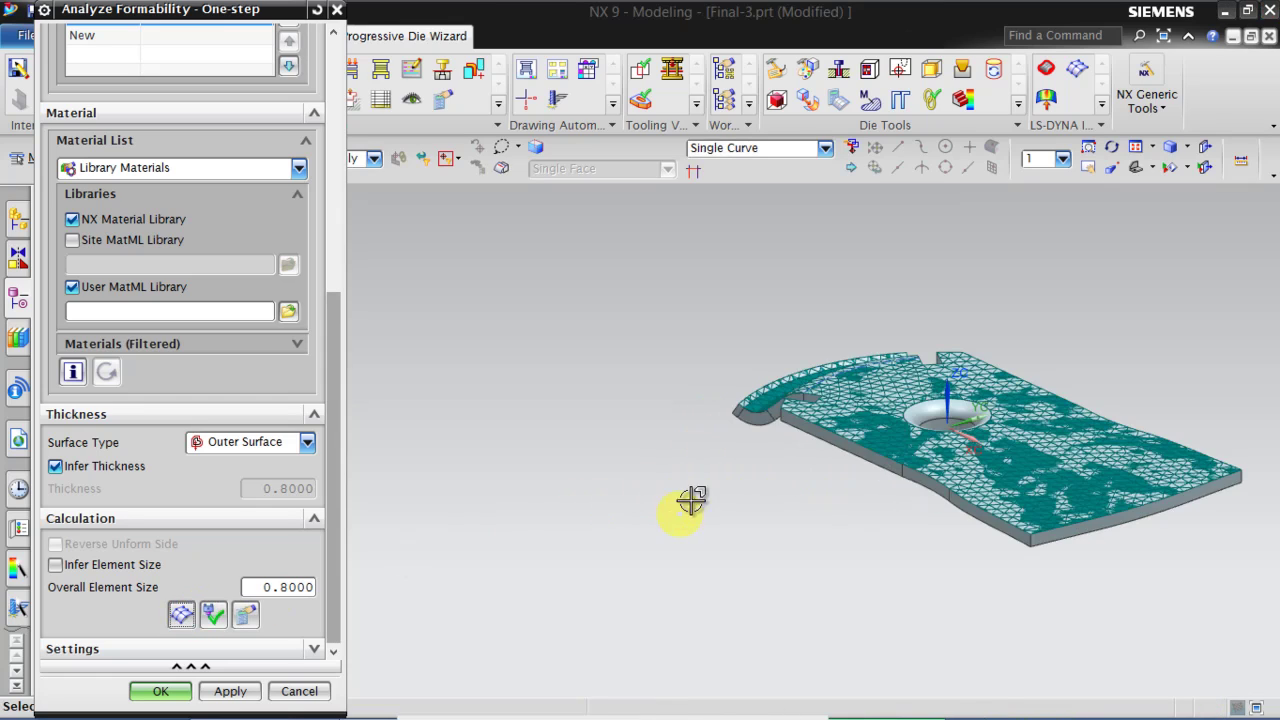
{"action": "middle_click_drag", "start_coordinate": [680, 511], "coordinate": [886, 514]}
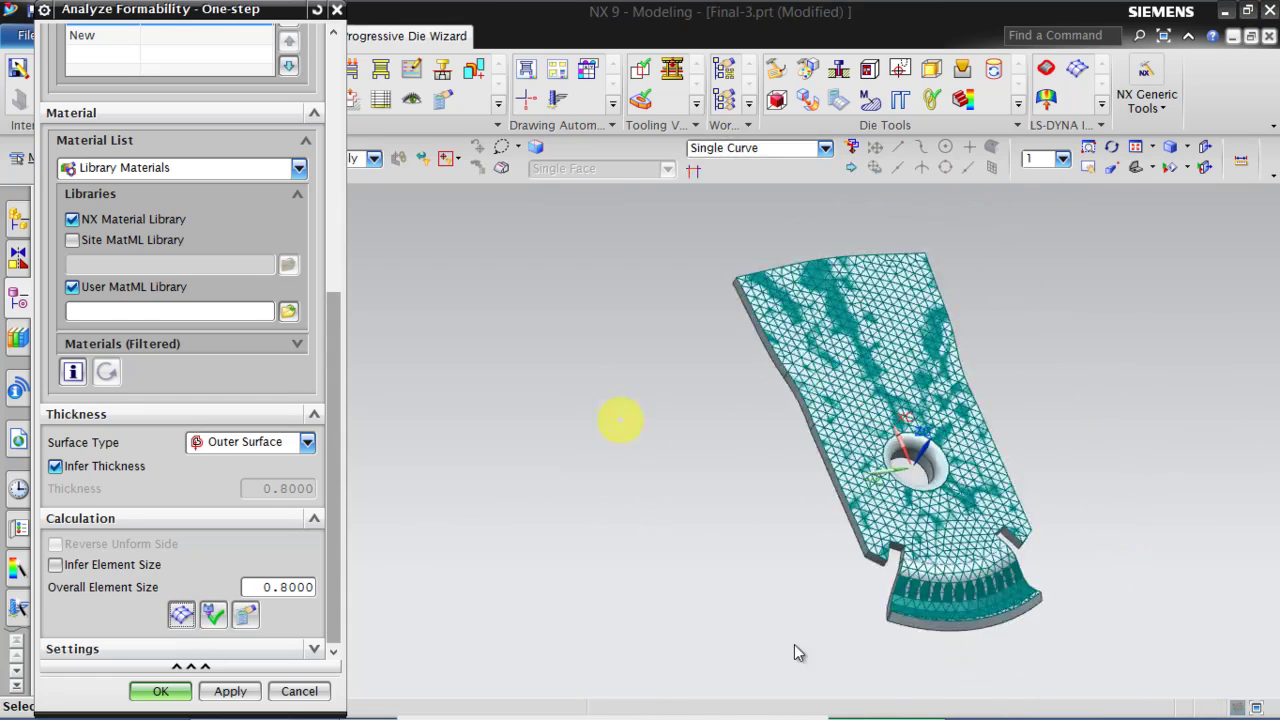
{"action": "scroll", "coordinate": [965, 630], "scroll_direction": "up", "scroll_amount": 5}
{"action": "scroll", "coordinate": [960, 625], "scroll_direction": "up", "scroll_amount": 3}
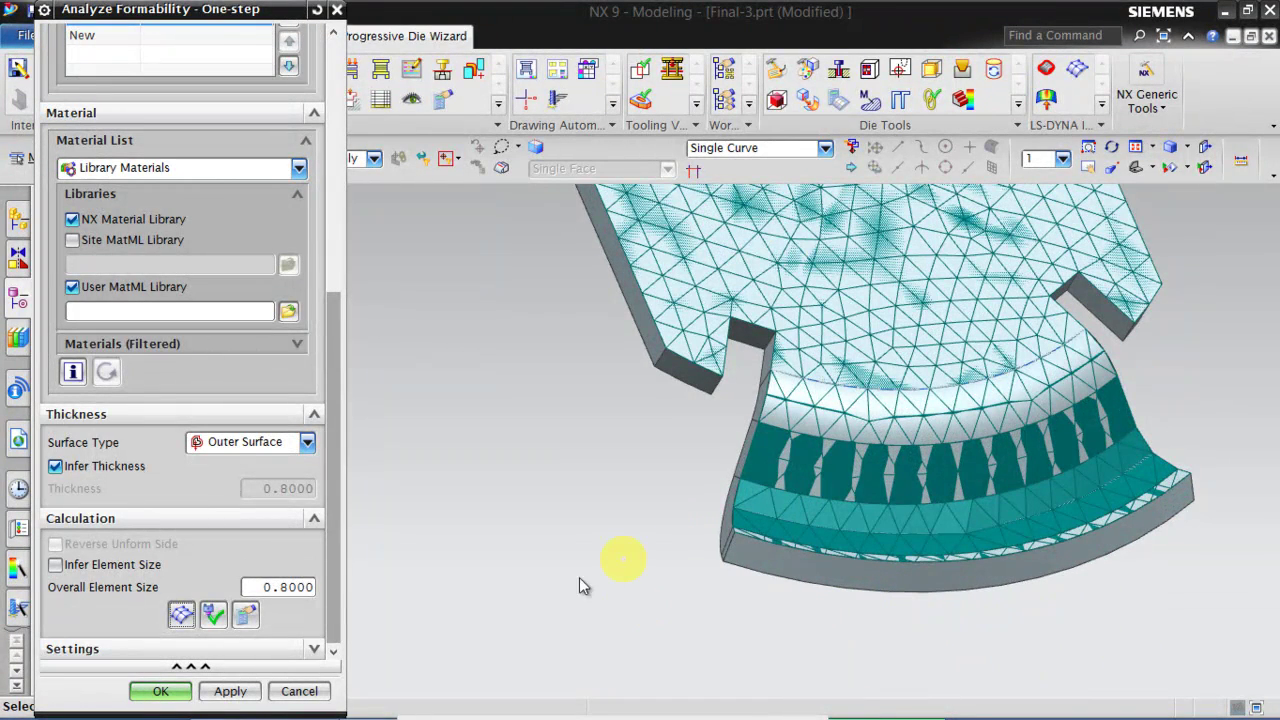
{"action": "left_click", "coordinate": [218, 617]}
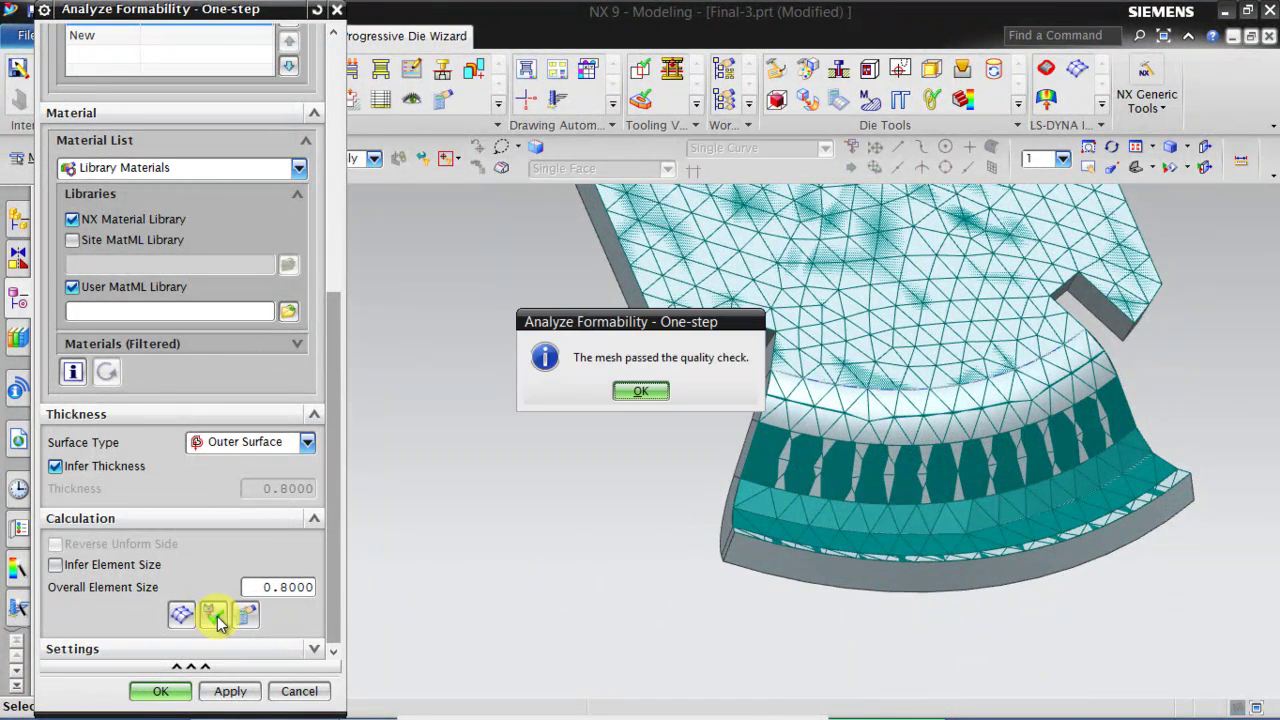
{"action": "left_click", "coordinate": [635, 390]}
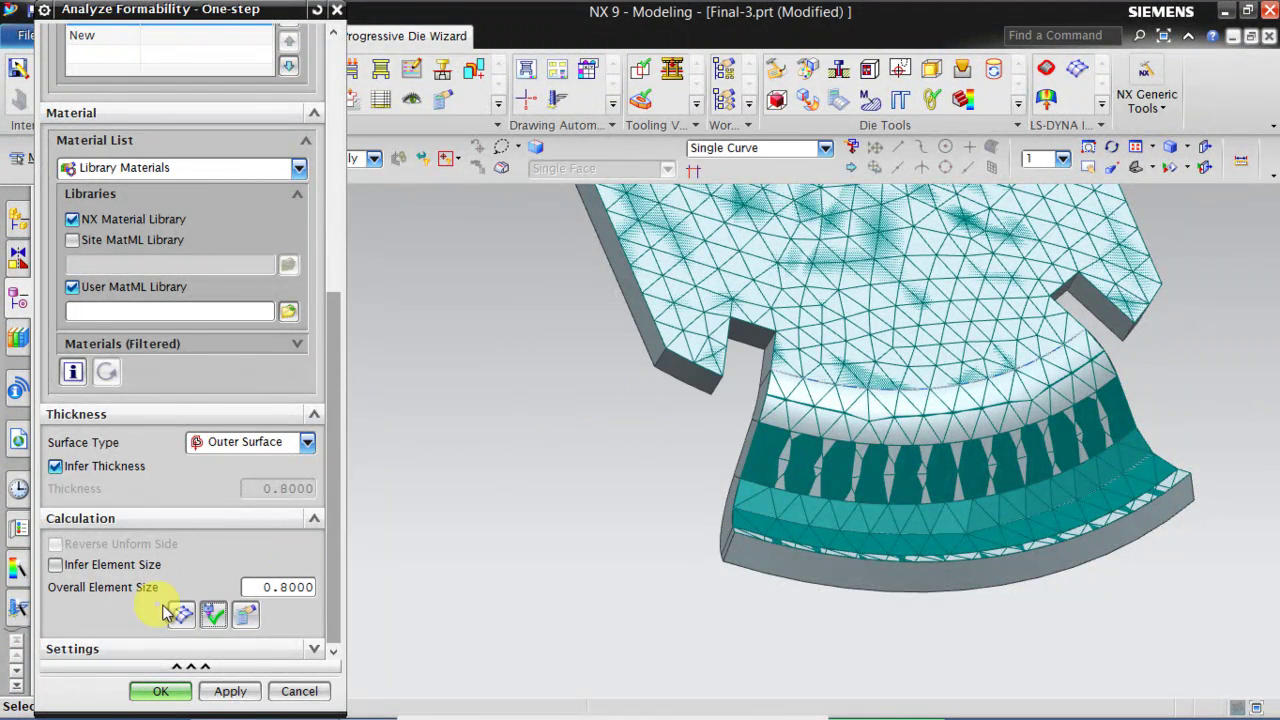
Run the unform calculation, view the blue flattened outline shaded with edges, and accept
{"action": "left_click", "coordinate": [247, 618]}
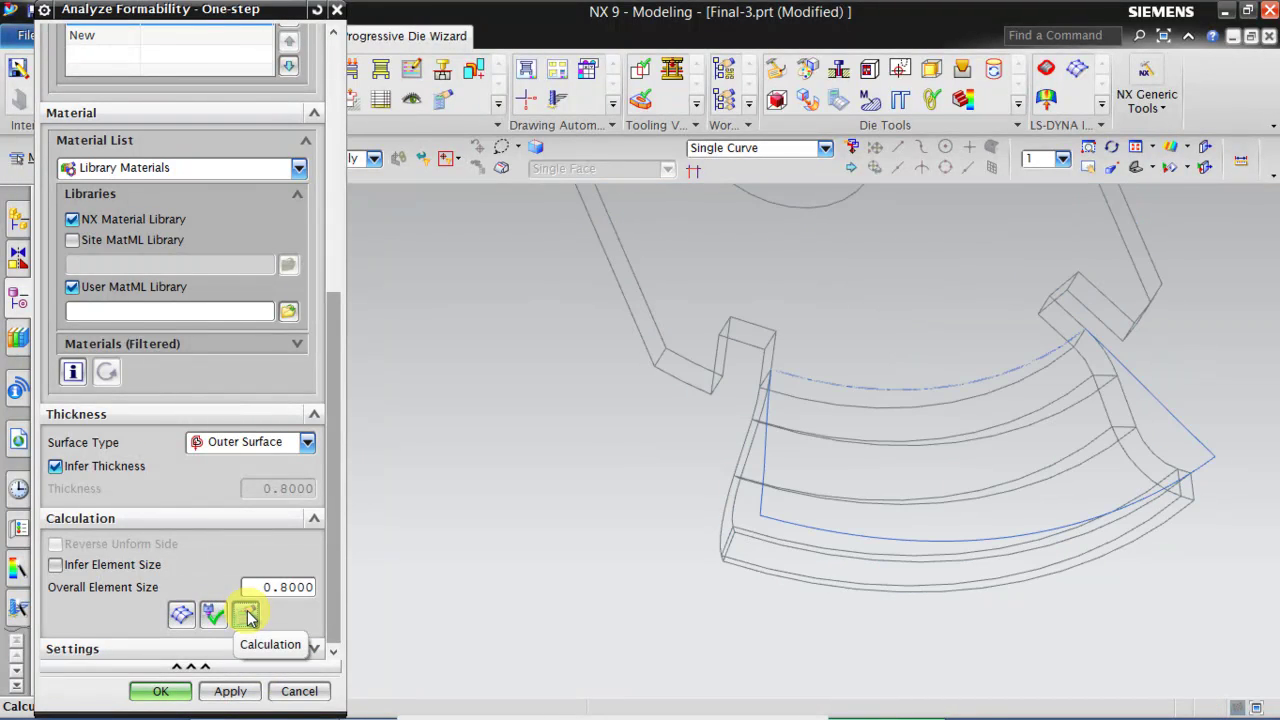
{"action": "middle_click_drag", "start_coordinate": [651, 489], "coordinate": [651, 423]}
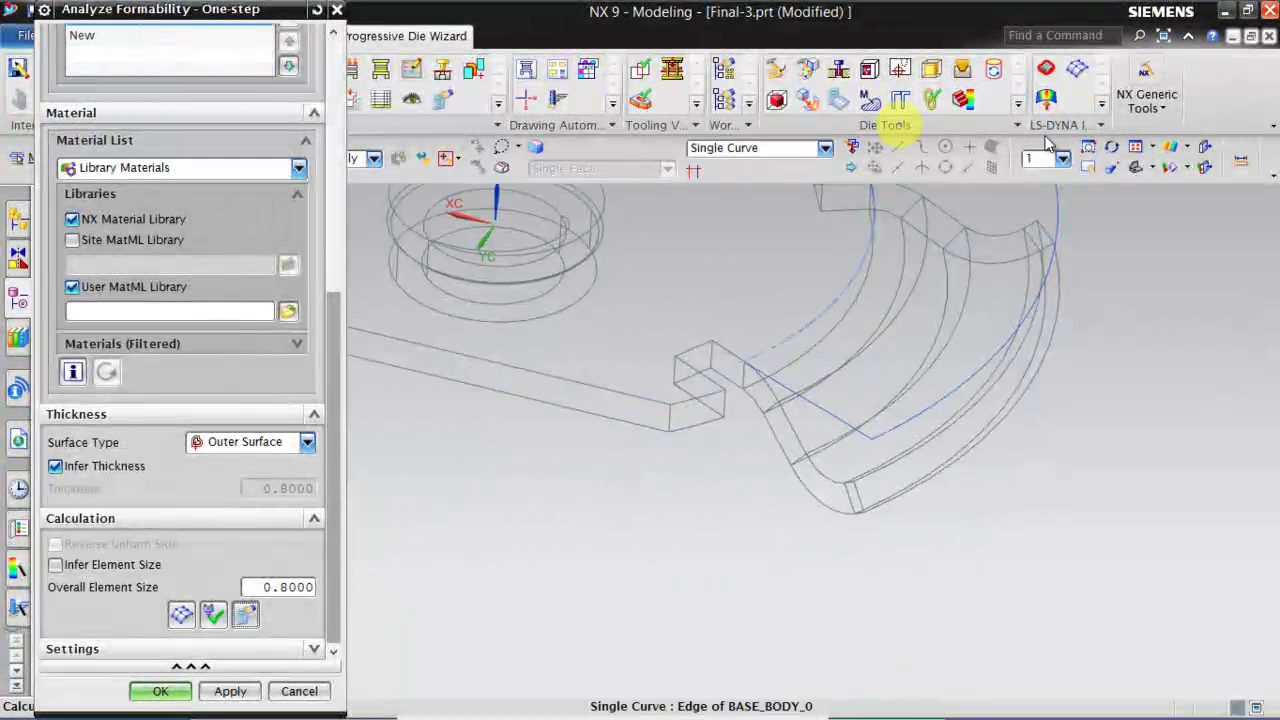
{"action": "left_click", "coordinate": [1184, 147]}
{"action": "left_click", "coordinate": [1150, 170]}
{"action": "middle_click_drag", "start_coordinate": [1134, 277], "coordinate": [1106, 343]}
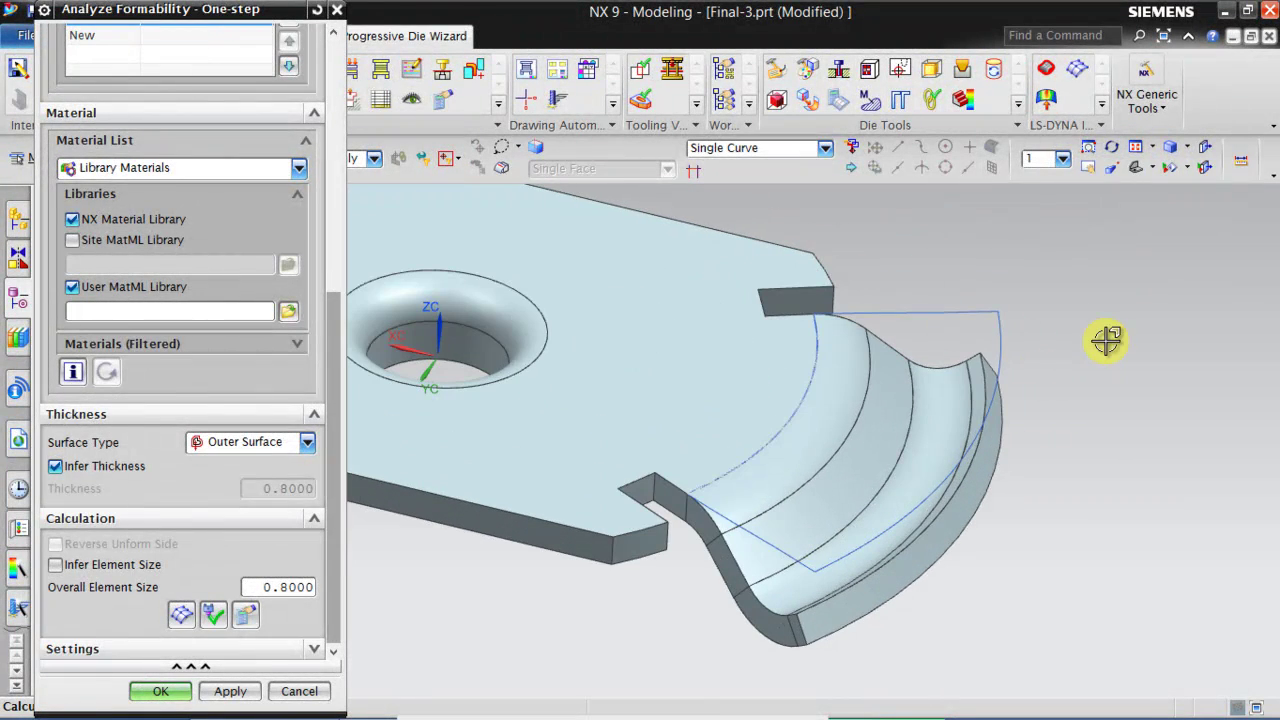
{"action": "left_click", "coordinate": [160, 691]}
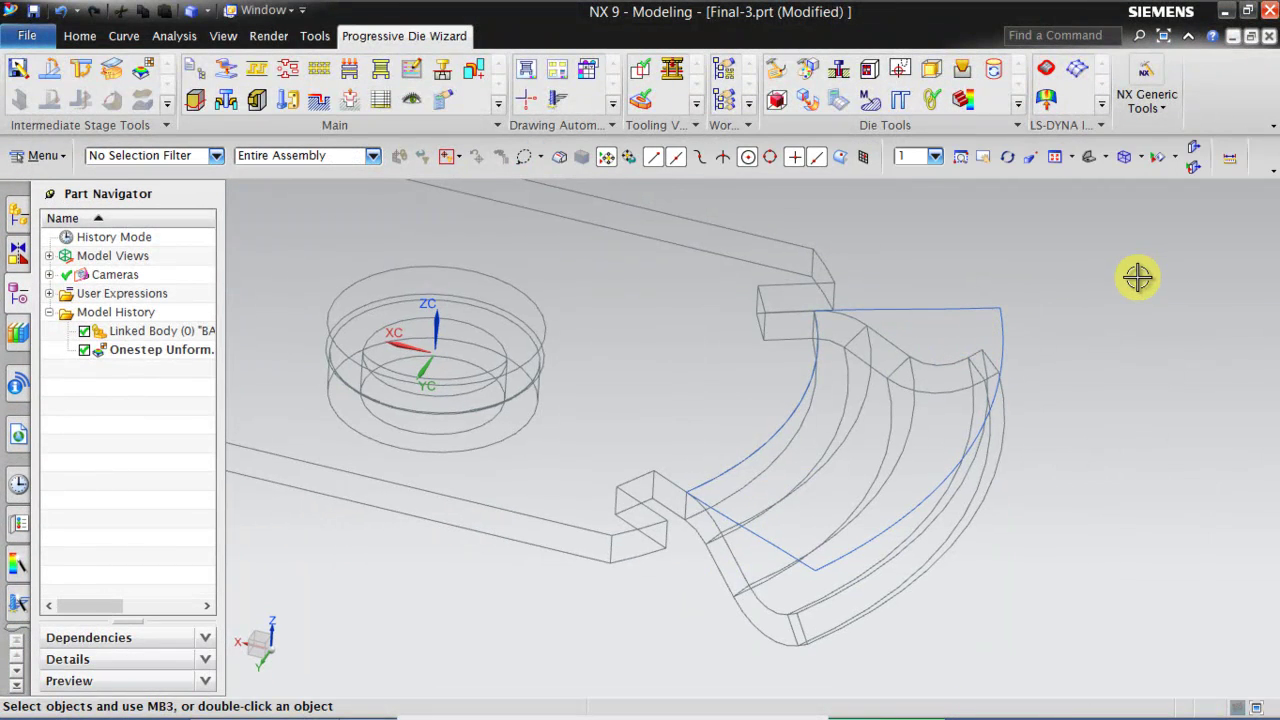